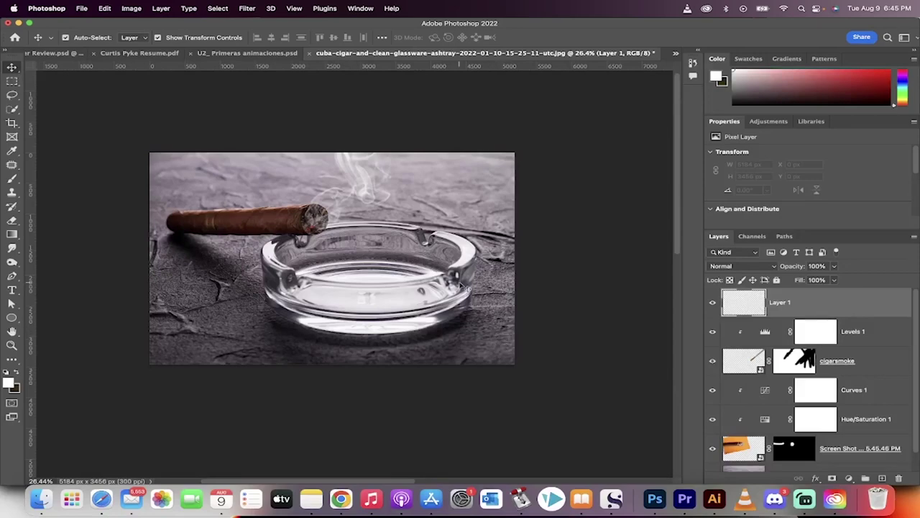
Step: Hide and re-show the smoke, glow and adjustment layers to compare with the plain photo
scroll(464, 288, up, 3)
scroll(464, 286, up, 2)
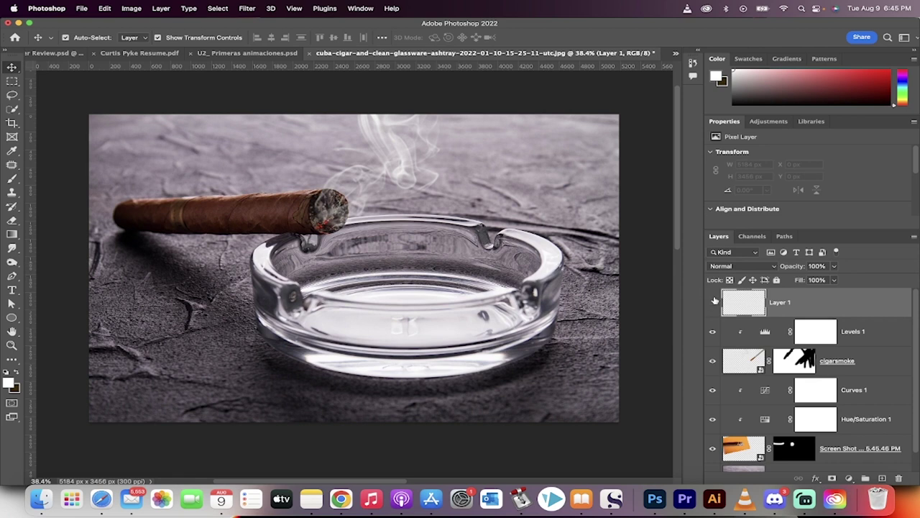
drag(715, 300, 720, 420)
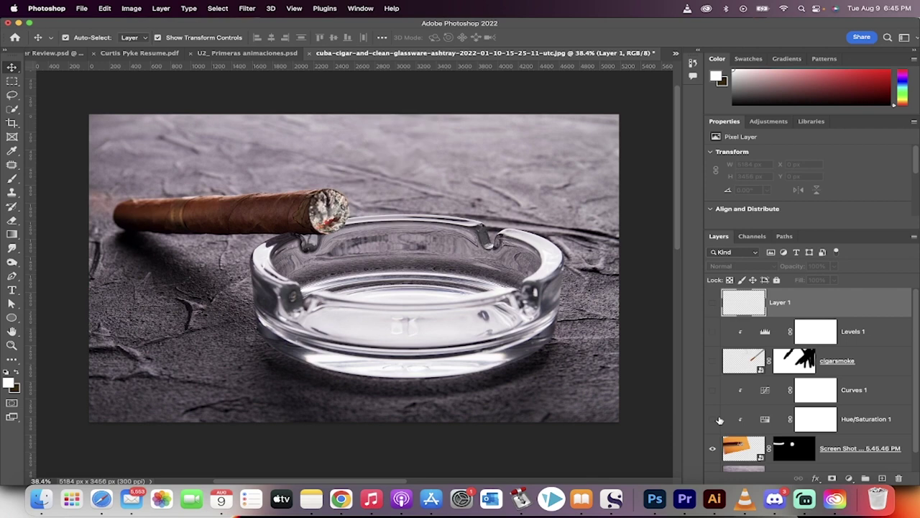
click(715, 454)
scroll(325, 229, down, 1)
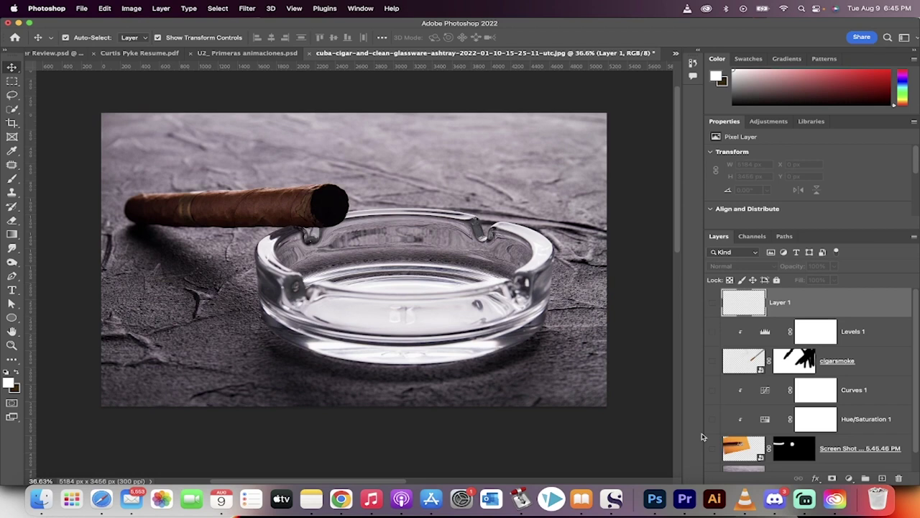
drag(713, 453, 713, 304)
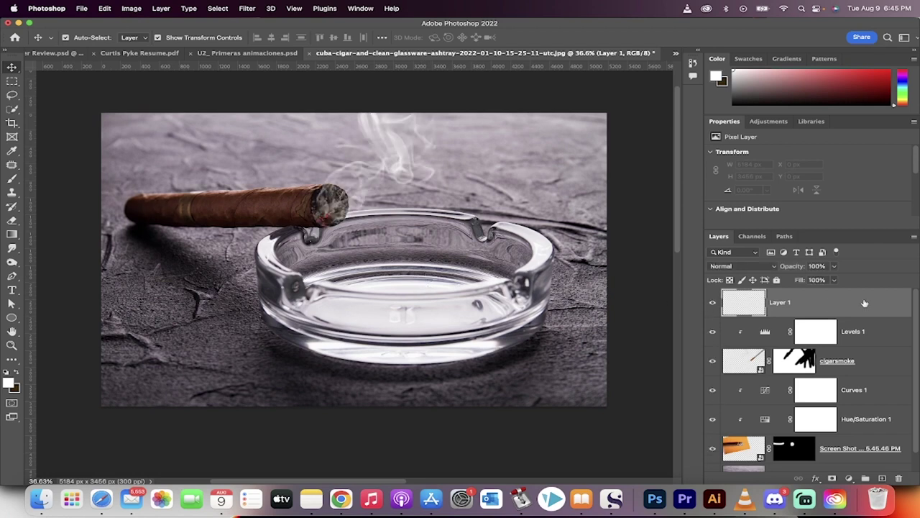
scroll(841, 417, down, 1)
Step: Delete every layer from Layer 1 down to Screen Shot, leaving only the photo layer
shift+click(851, 433)
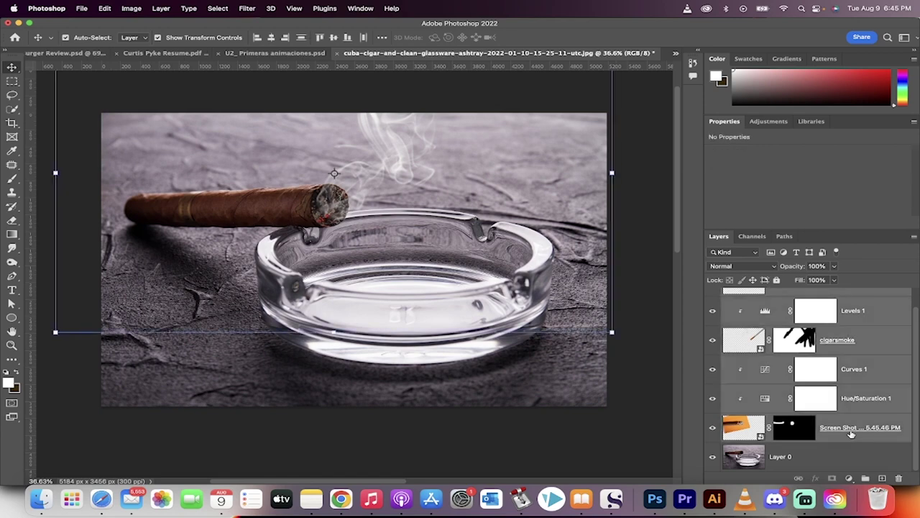
key(Delete)
click(813, 409)
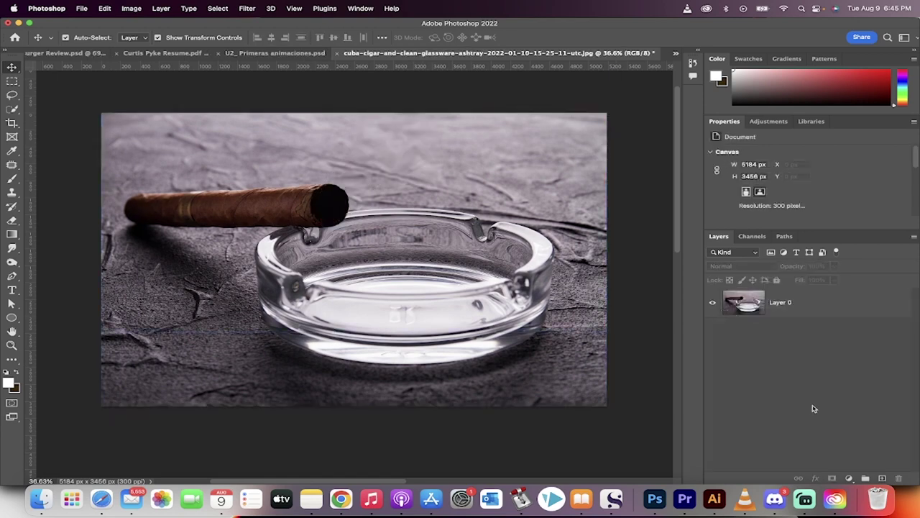
click(810, 310)
click(813, 374)
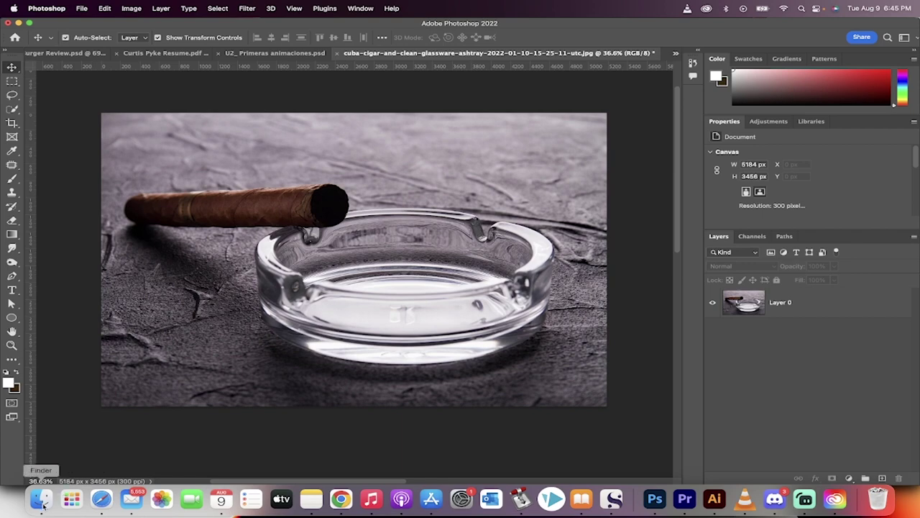
Step: Review the lit-cigar image results, then select the Screen Shot file in Pictures
click(343, 498)
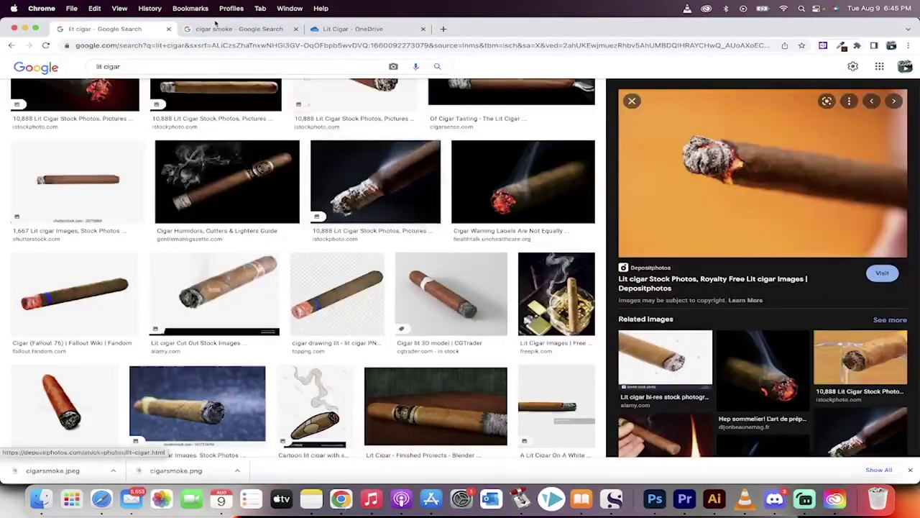
mouse_move(762, 173)
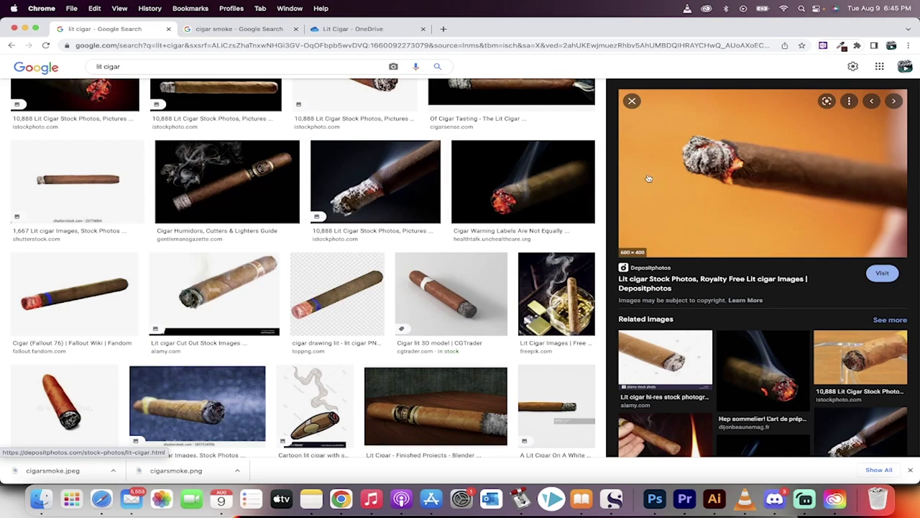
scroll(734, 168, up, 1)
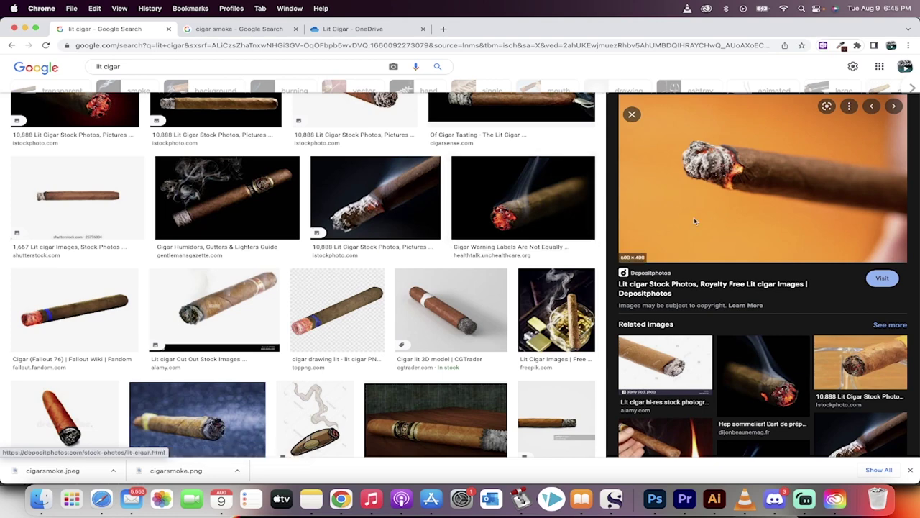
key(super+Tab)
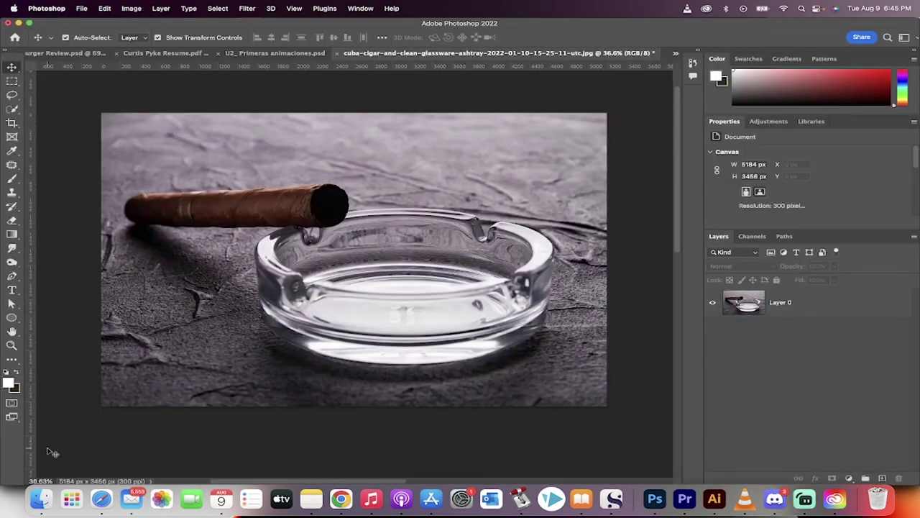
click(41, 501)
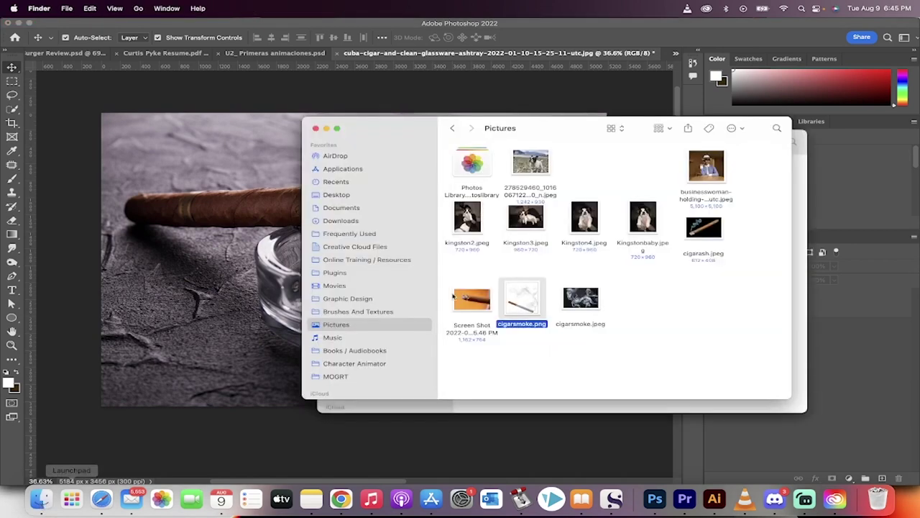
click(473, 297)
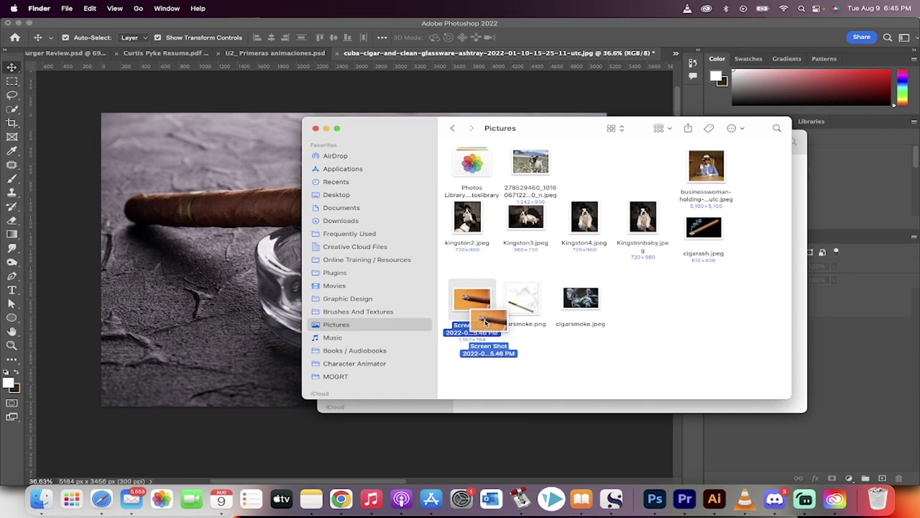
Step: Place the lit-cigar screenshot on the canvas, rotated so its tip points right, moved up-left
drag(468, 301, 274, 201)
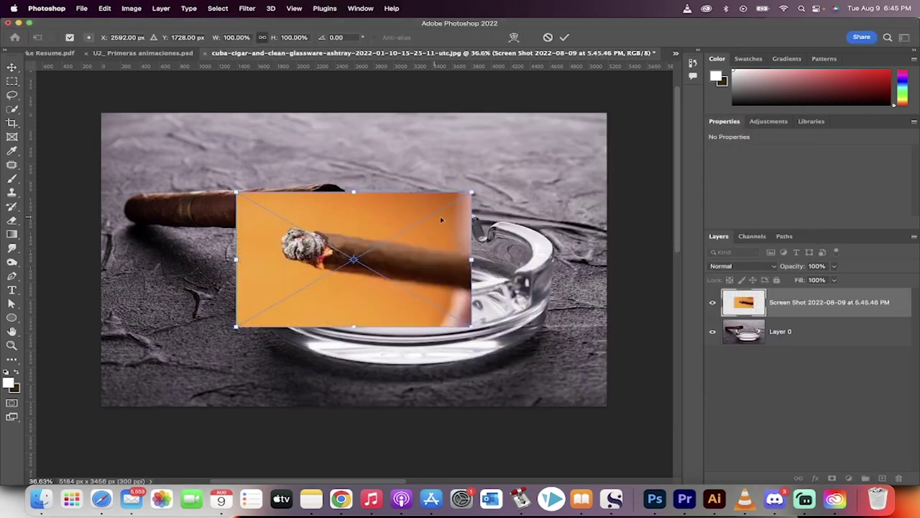
drag(494, 185, 188, 381)
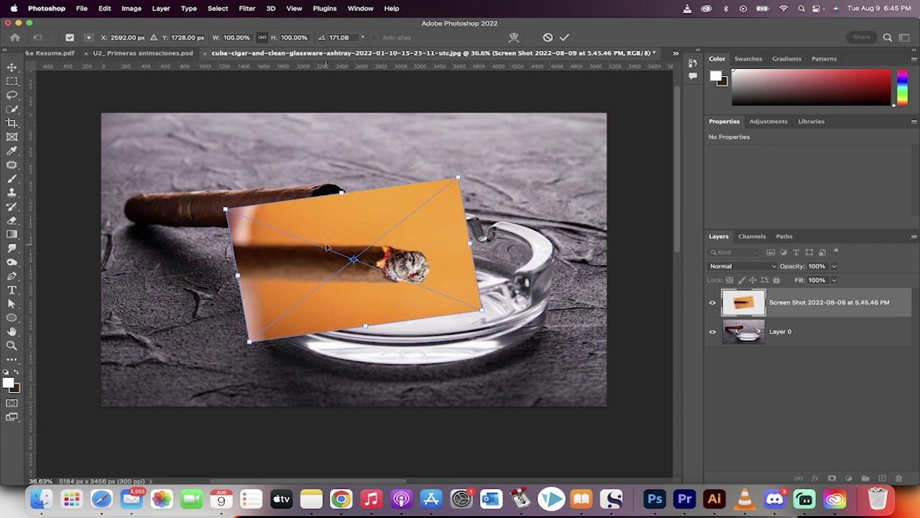
drag(342, 218, 249, 155)
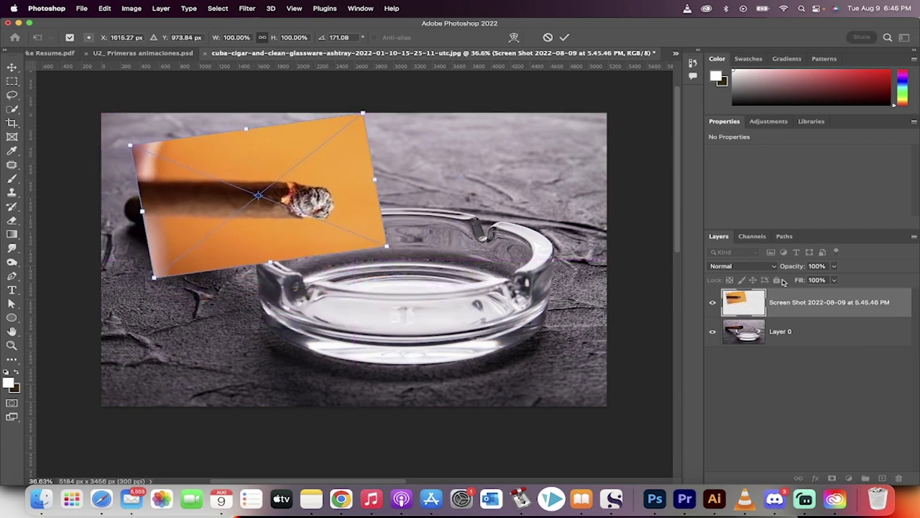
click(755, 268)
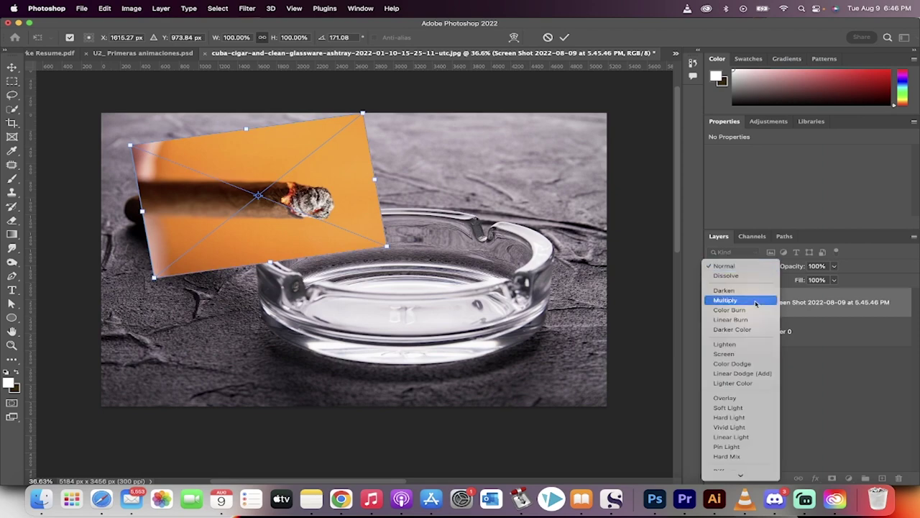
Step: Set the screenshot layer to Screen and line its cigar up with the real cigar
click(744, 354)
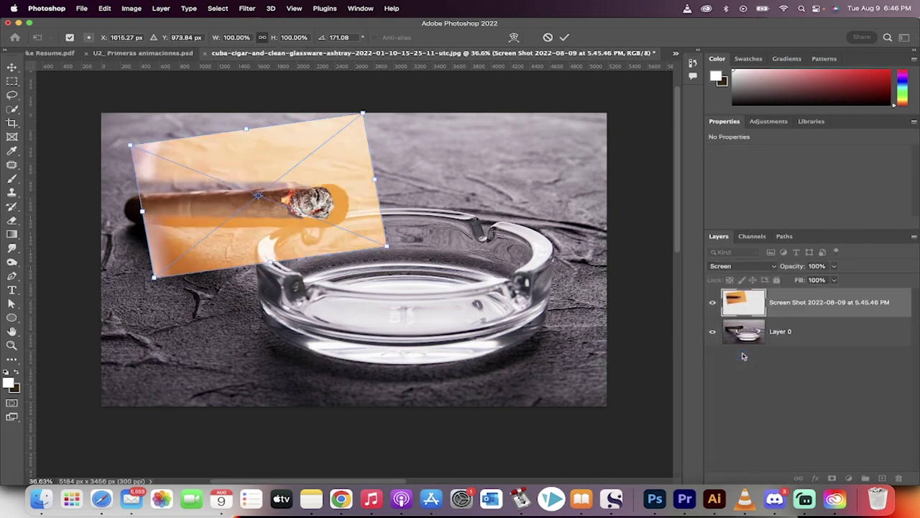
scroll(315, 223, up, 3)
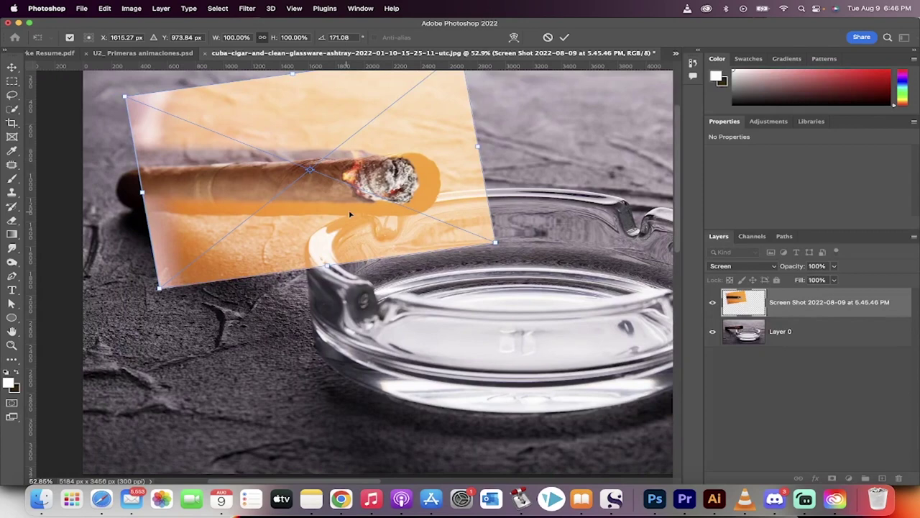
drag(386, 180, 439, 184)
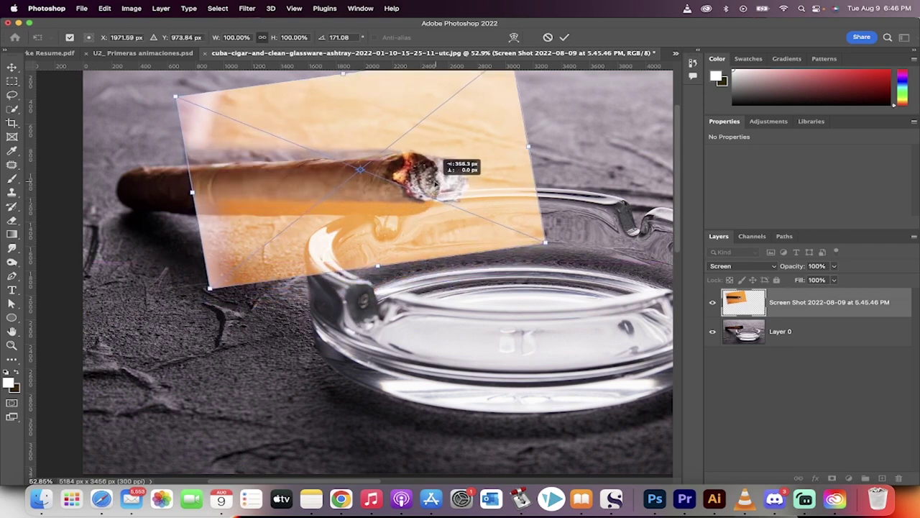
drag(439, 184, 435, 180)
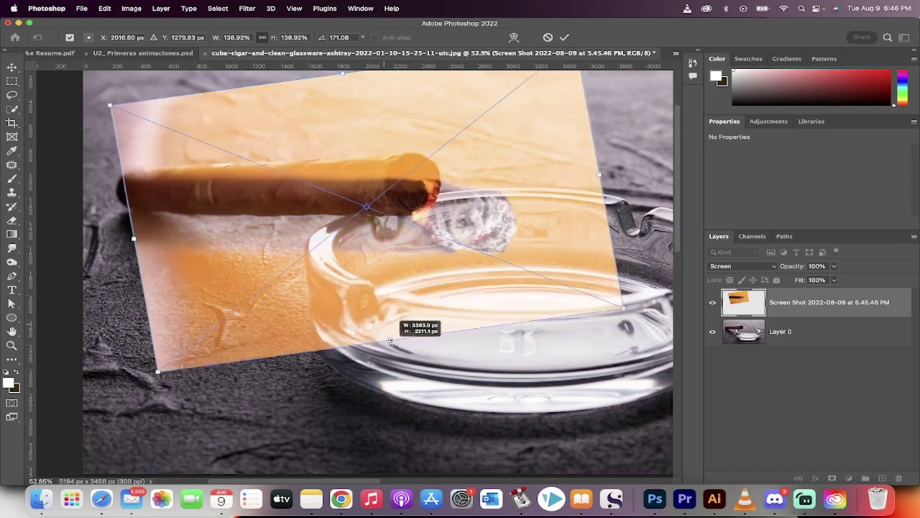
Step: Enlarge the screenshot to match the cigar tip, commit the transform, and hide the layer
drag(377, 266, 390, 344)
mouse_move(475, 204)
mouse_down()
mouse_move(406, 175)
mouse_move(456, 185)
mouse_move(441, 188)
mouse_up()
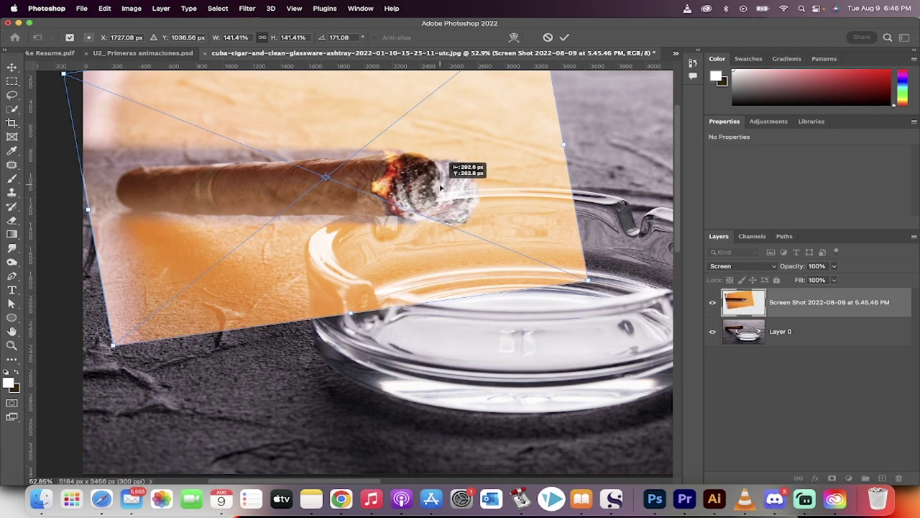
scroll(495, 174, up, 5)
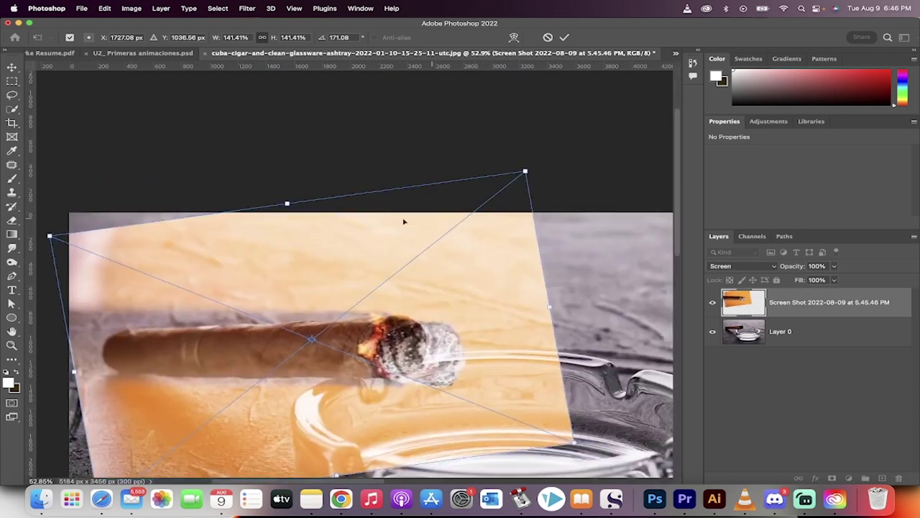
drag(286, 202, 287, 196)
scroll(377, 319, up, 3)
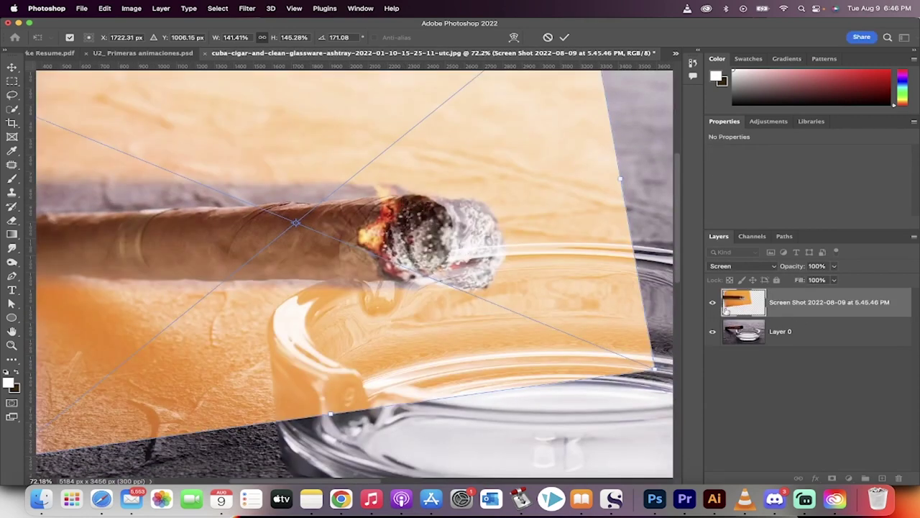
click(713, 303)
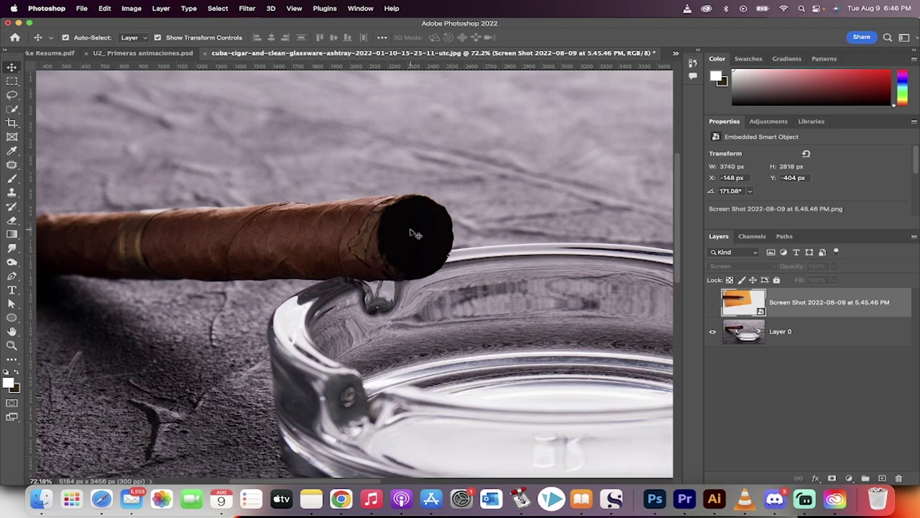
Step: Show the Screen Shot layer again and give it an all-black layer mask
click(713, 304)
scroll(509, 272, down, 2)
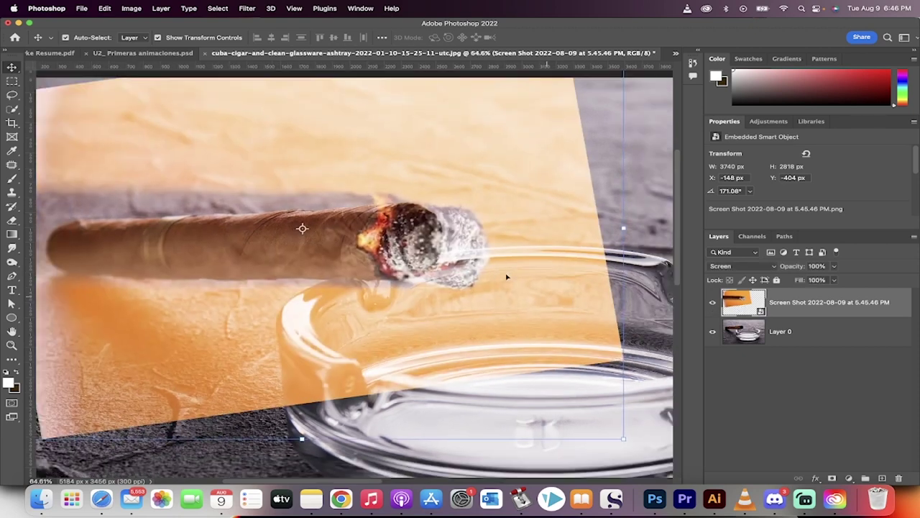
scroll(507, 274, down, 2)
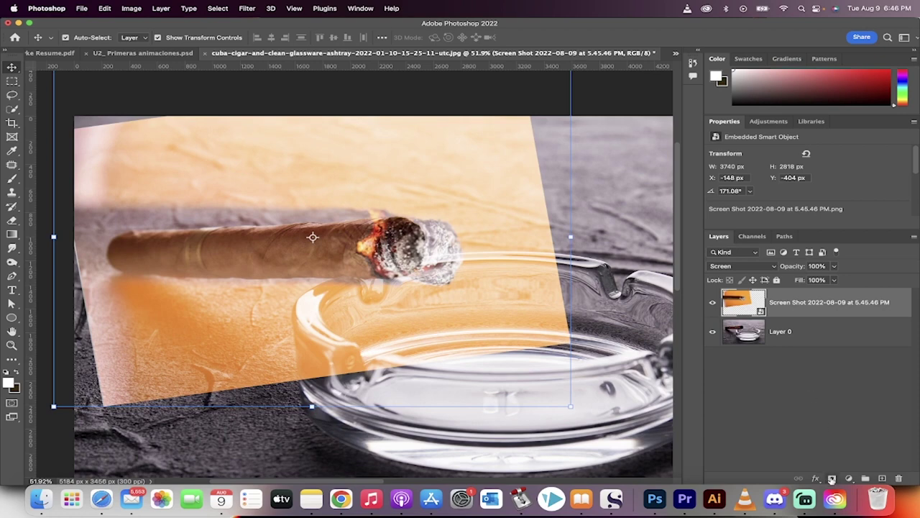
alt+click(832, 479)
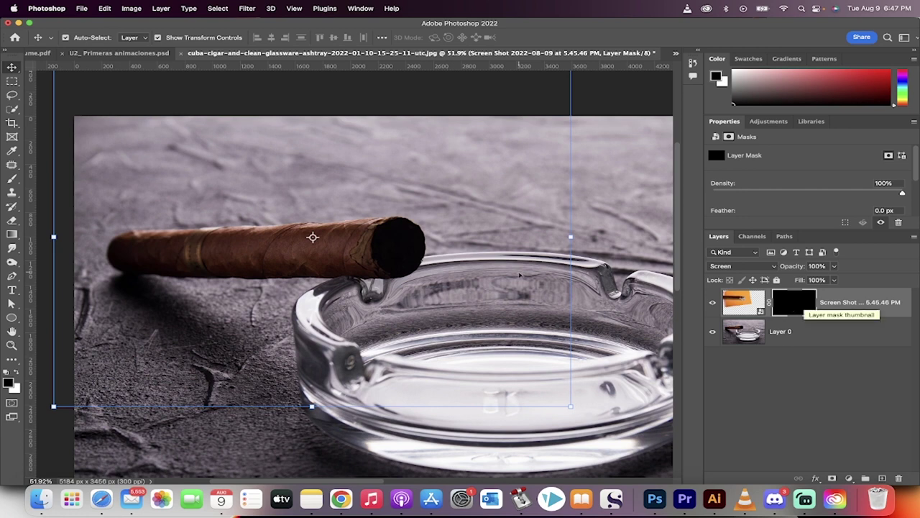
Step: Select the regular Brush at a smaller soft size with white as the foreground colour
click(12, 184)
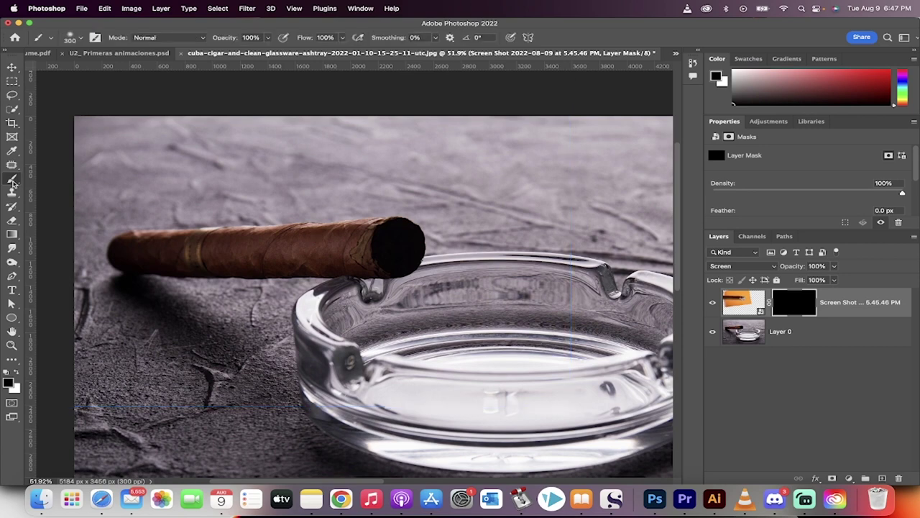
right_click(12, 184)
click(65, 177)
click(81, 40)
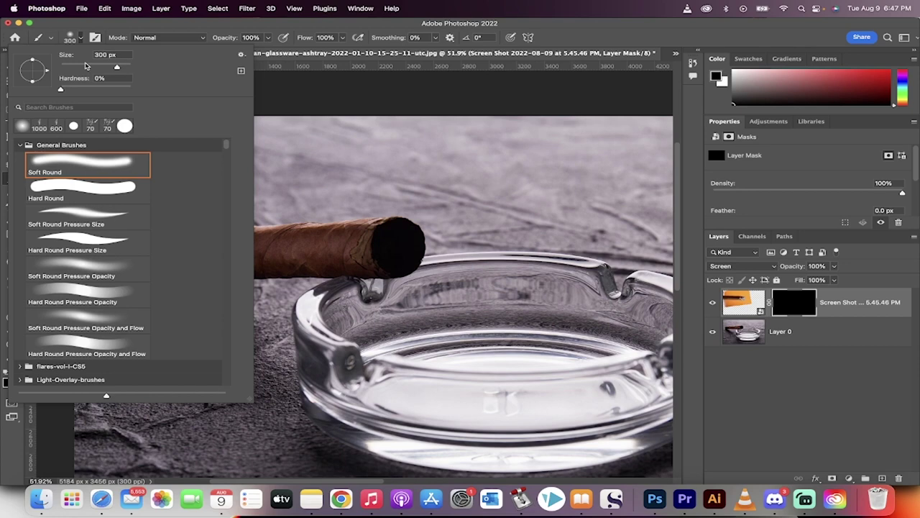
drag(84, 66, 74, 67)
click(81, 37)
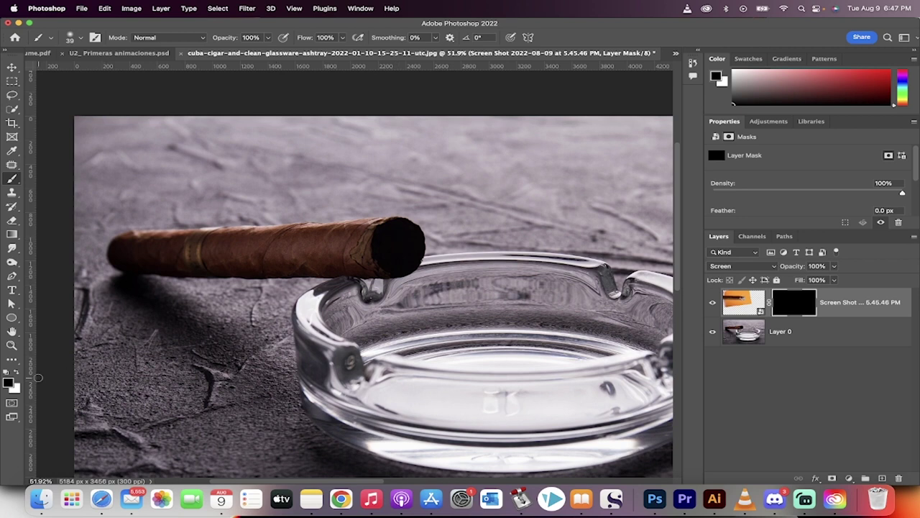
click(18, 372)
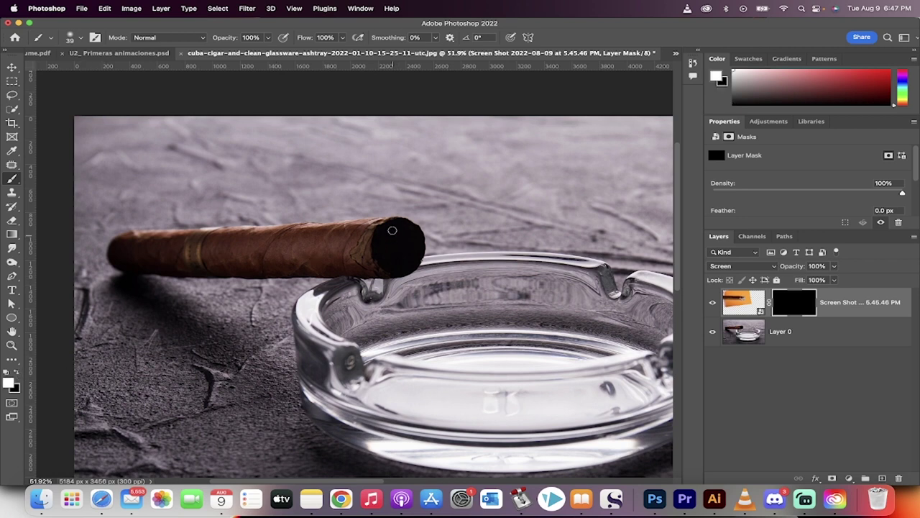
Step: Paint white on the mask to reveal the glowing ember across the cigar tip
mouse_move(392, 230)
mouse_down()
mouse_move(386, 227)
mouse_move(382, 268)
mouse_move(410, 261)
mouse_move(409, 241)
mouse_up()
scroll(406, 243, up, 3)
scroll(406, 243, up, 2)
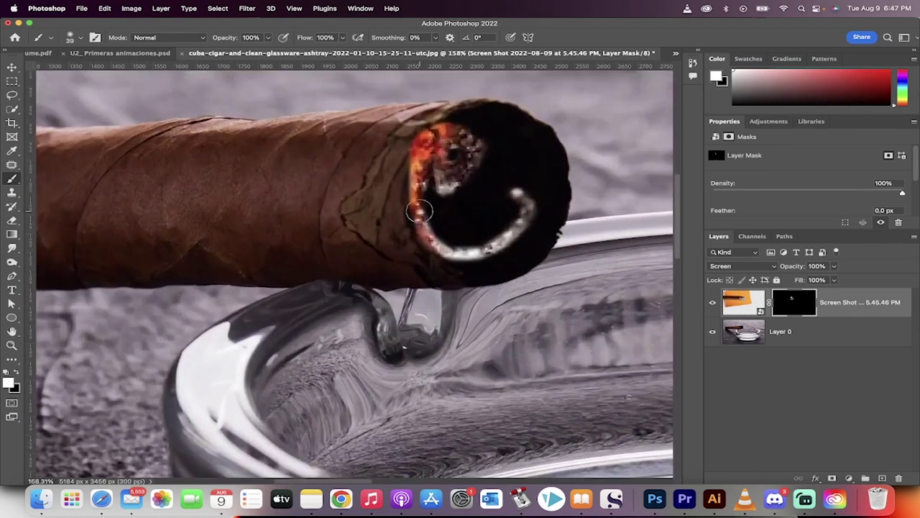
mouse_move(503, 115)
mouse_down()
mouse_move(467, 133)
mouse_move(532, 130)
mouse_move(506, 118)
mouse_move(558, 165)
mouse_move(560, 148)
mouse_move(559, 183)
mouse_move(539, 216)
mouse_move(503, 165)
mouse_move(440, 210)
mouse_move(433, 230)
mouse_move(475, 183)
mouse_move(496, 208)
mouse_move(468, 248)
mouse_move(419, 245)
mouse_move(445, 220)
mouse_move(412, 214)
mouse_move(445, 263)
mouse_move(489, 281)
mouse_move(532, 230)
mouse_move(504, 248)
mouse_up()
mouse_move(551, 199)
mouse_down()
mouse_move(554, 215)
mouse_move(532, 166)
mouse_move(507, 215)
mouse_move(525, 129)
mouse_up()
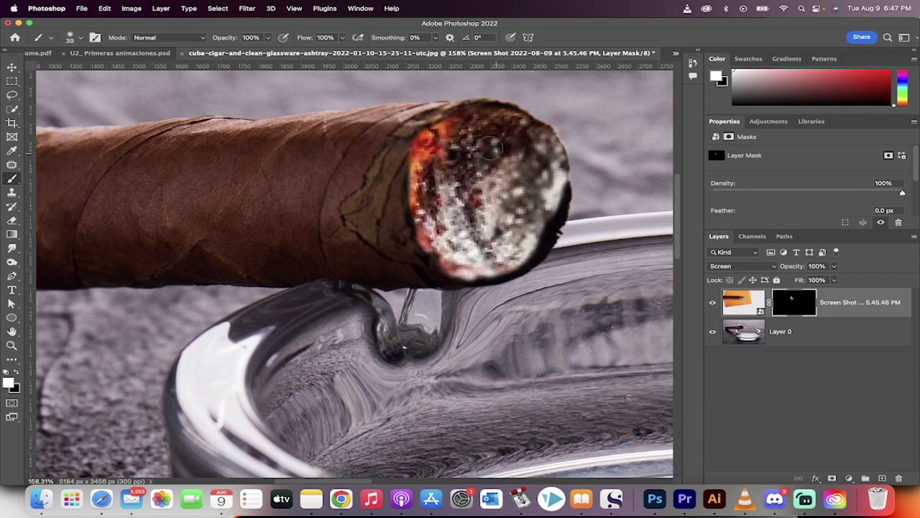
mouse_move(461, 252)
mouse_down()
mouse_move(438, 263)
mouse_move(529, 252)
mouse_move(562, 201)
mouse_move(554, 241)
mouse_move(567, 210)
mouse_move(533, 255)
mouse_move(474, 281)
mouse_move(512, 273)
mouse_move(539, 243)
mouse_up()
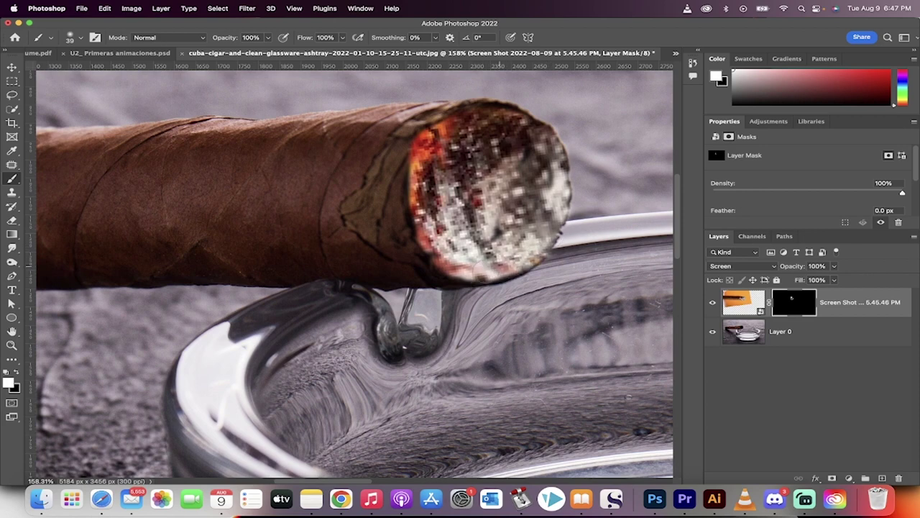
mouse_move(499, 276)
mouse_down()
mouse_move(455, 280)
mouse_move(430, 255)
mouse_up()
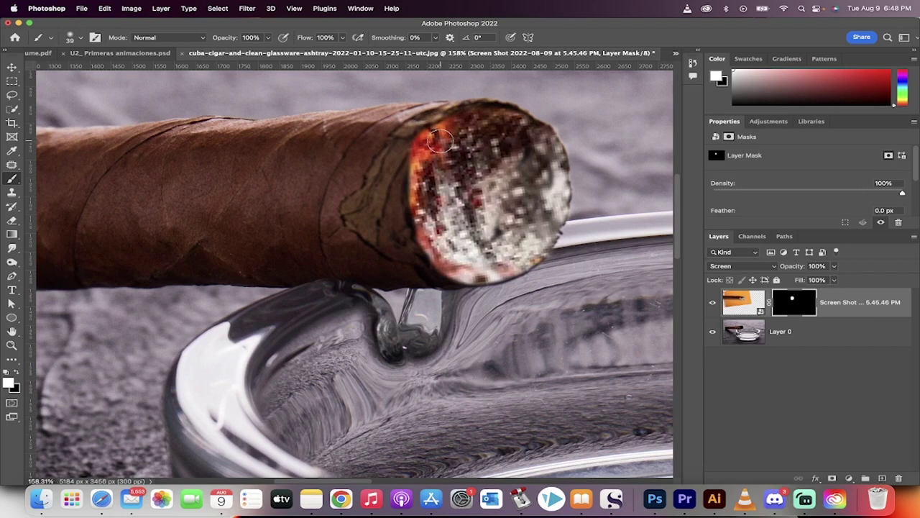
Step: Paint black to remove ember spill along the tip's upper-left edge, then return to white
key(x)
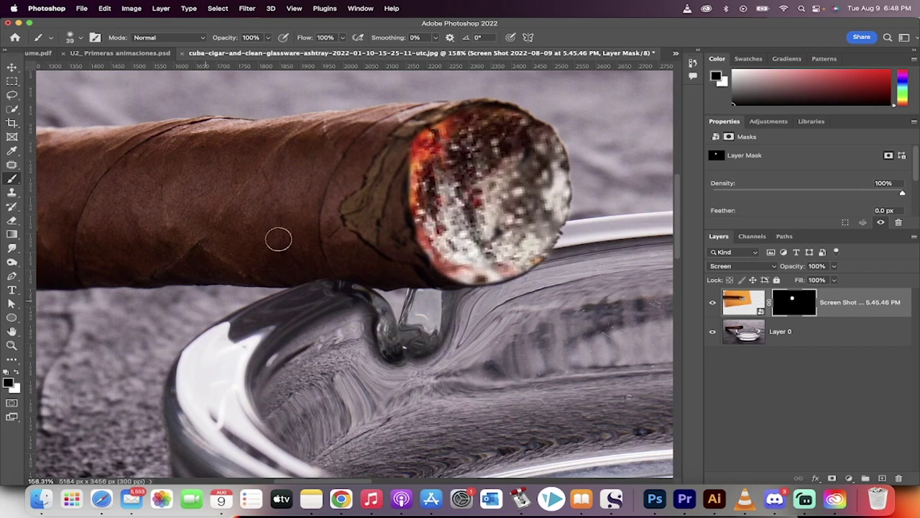
mouse_move(405, 151)
mouse_down()
mouse_move(425, 119)
mouse_move(400, 154)
mouse_move(436, 115)
mouse_move(461, 104)
mouse_up()
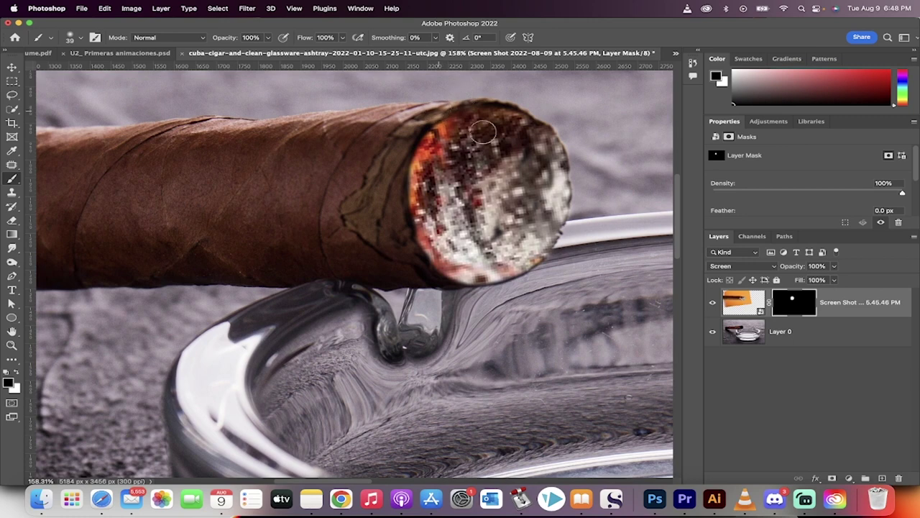
key(x)
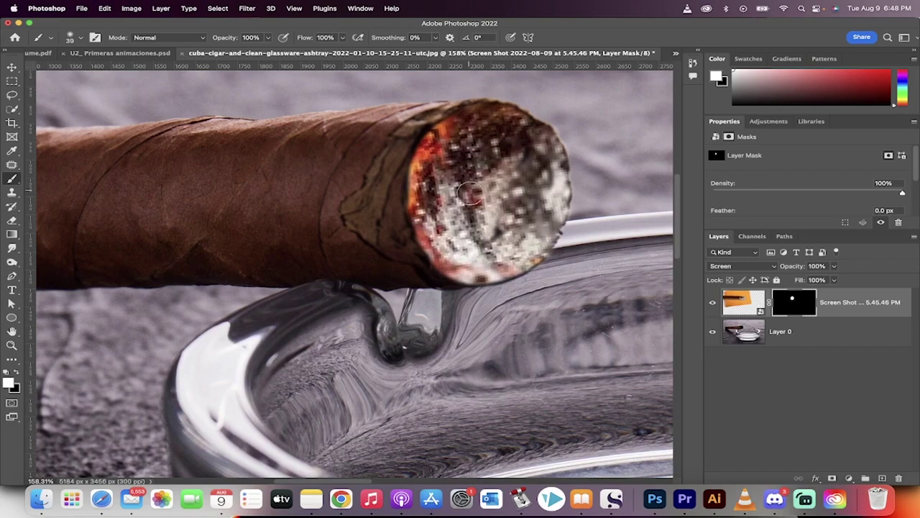
Step: With the Move tool, target the ember layer's image thumbnail and list the adjustment layer types
scroll(352, 269, down, 3)
scroll(352, 269, down, 3)
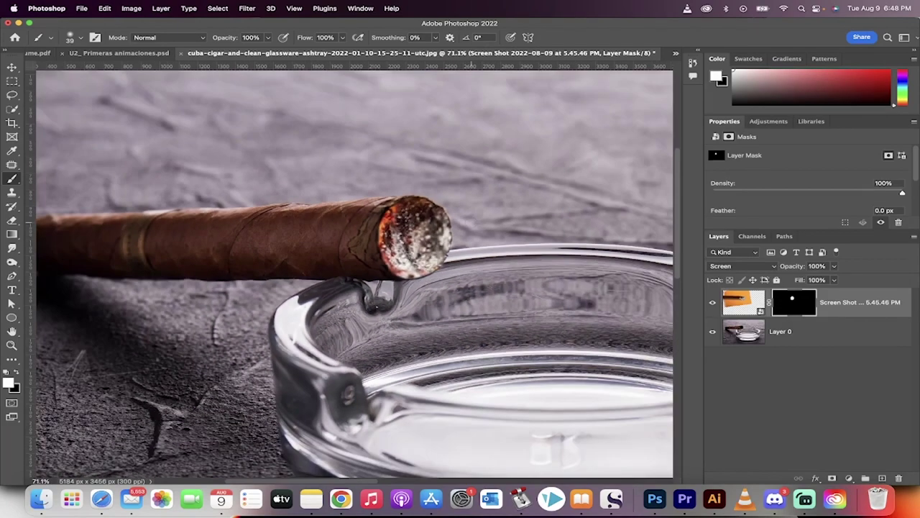
scroll(352, 269, down, 2)
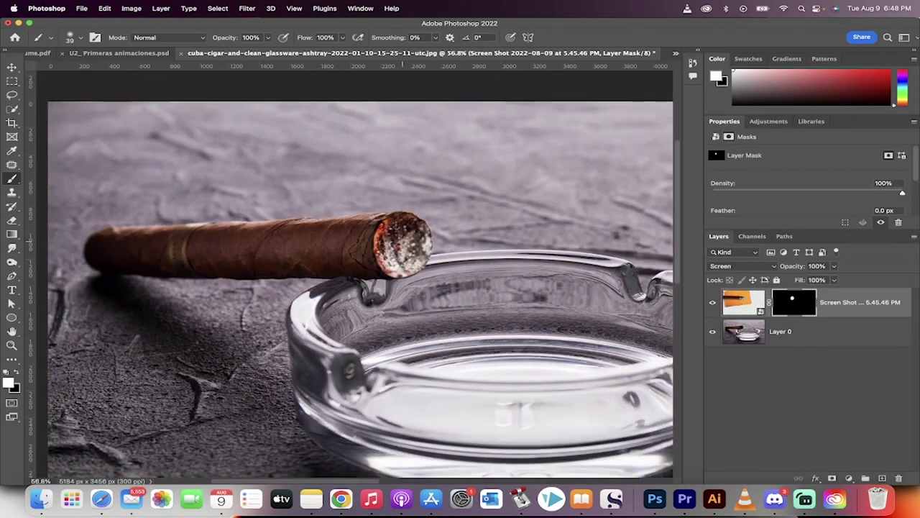
click(11, 67)
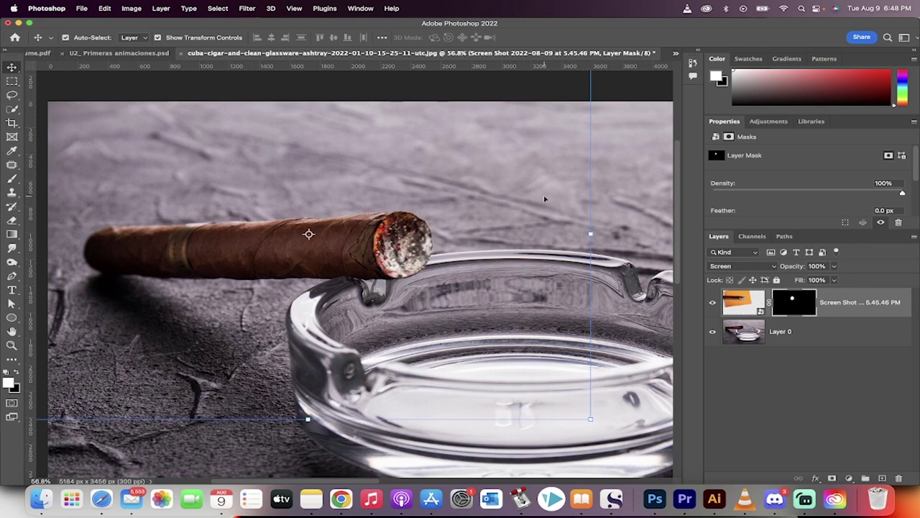
click(752, 302)
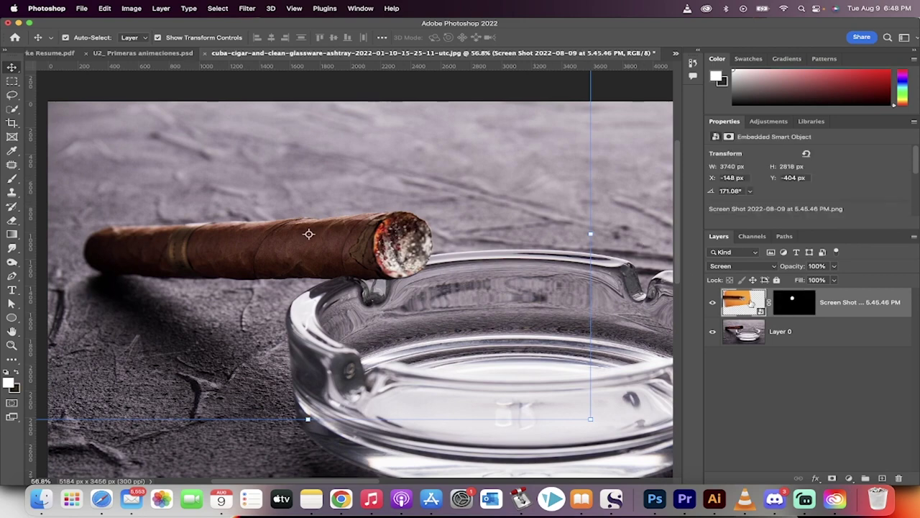
click(779, 406)
click(747, 300)
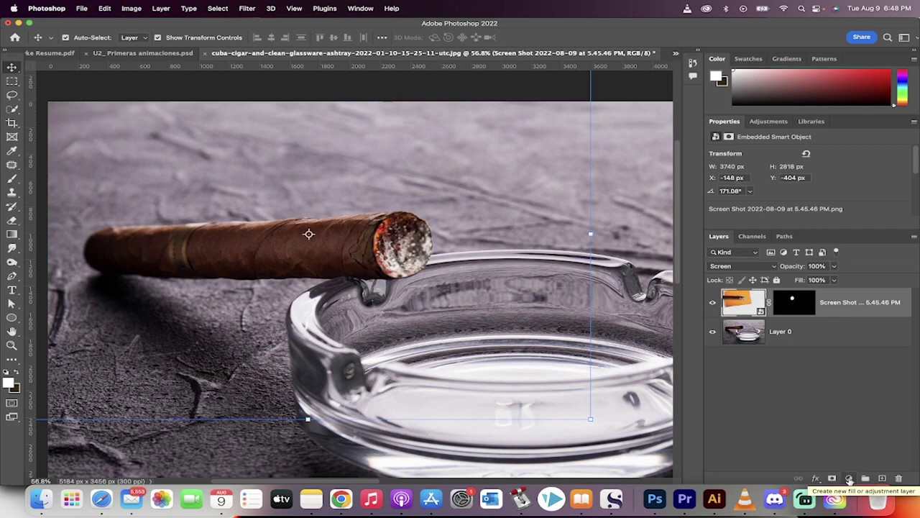
click(849, 479)
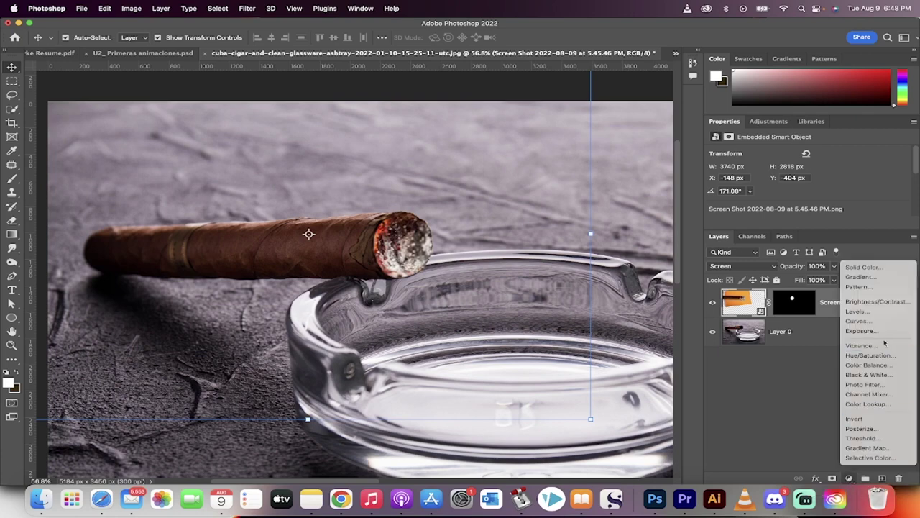
Step: Add a Curves adjustment and pull two RGB curve points down to darken the image
click(872, 322)
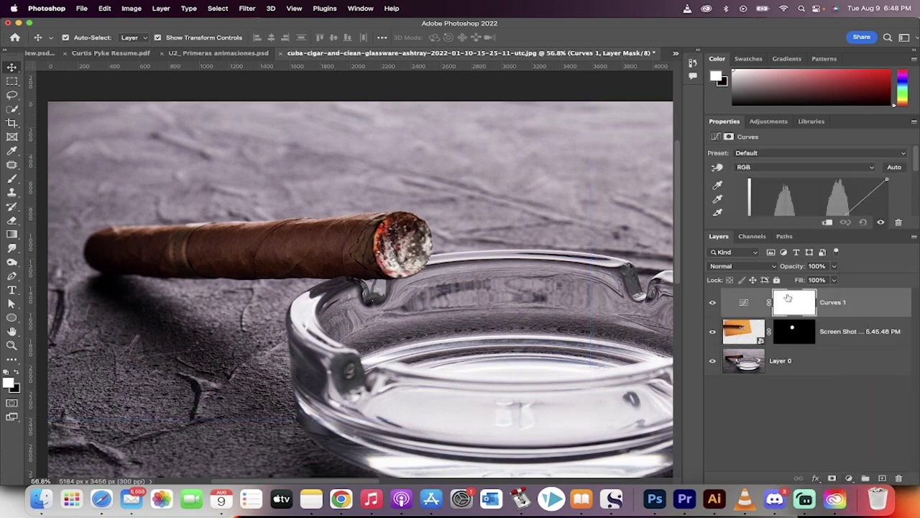
drag(799, 230, 809, 329)
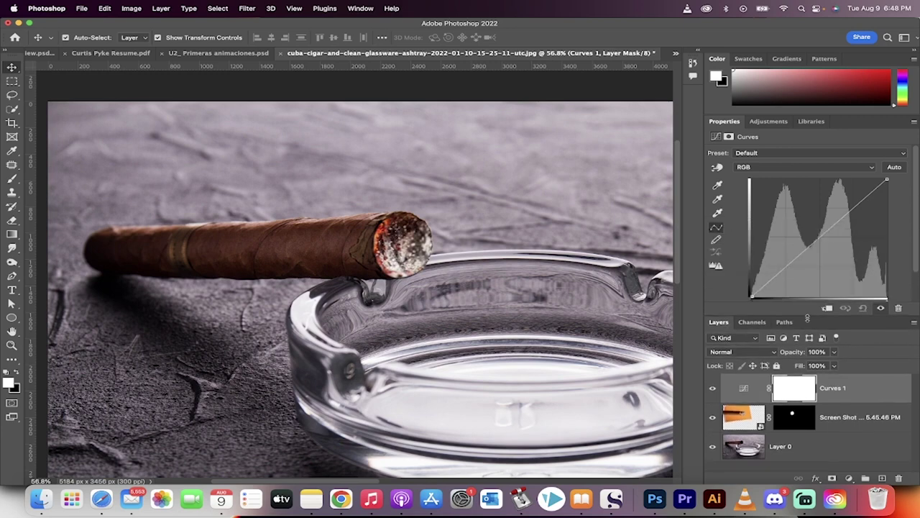
drag(783, 270, 786, 281)
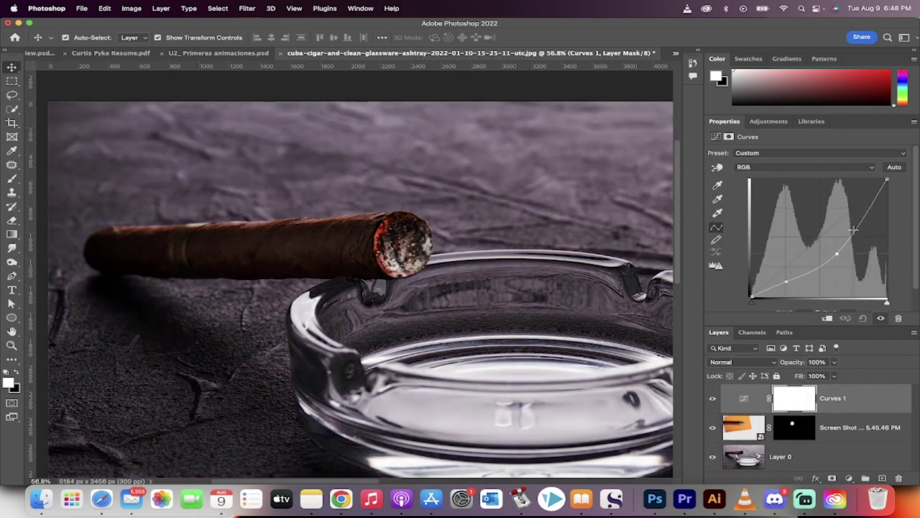
mouse_move(863, 212)
mouse_down()
mouse_move(862, 233)
mouse_move(835, 263)
mouse_up()
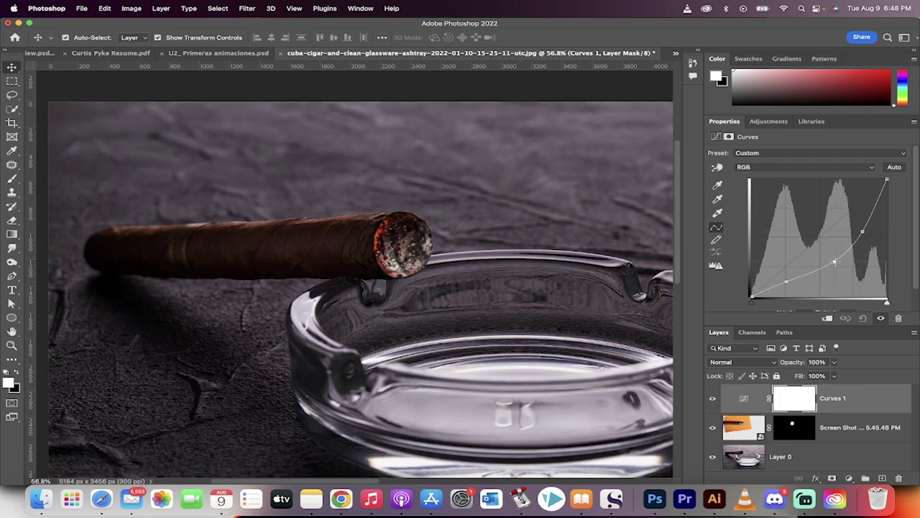
scroll(530, 288, down, 3)
scroll(530, 288, down, 2)
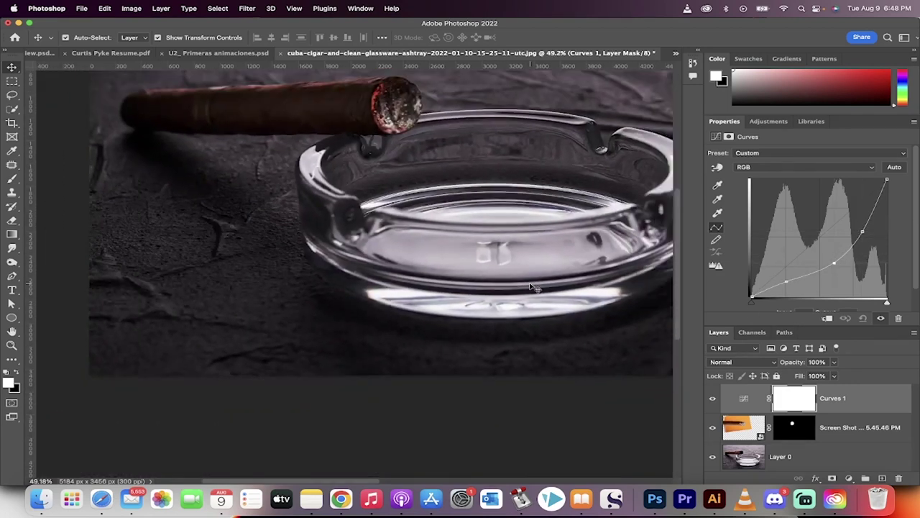
scroll(530, 288, up, 2)
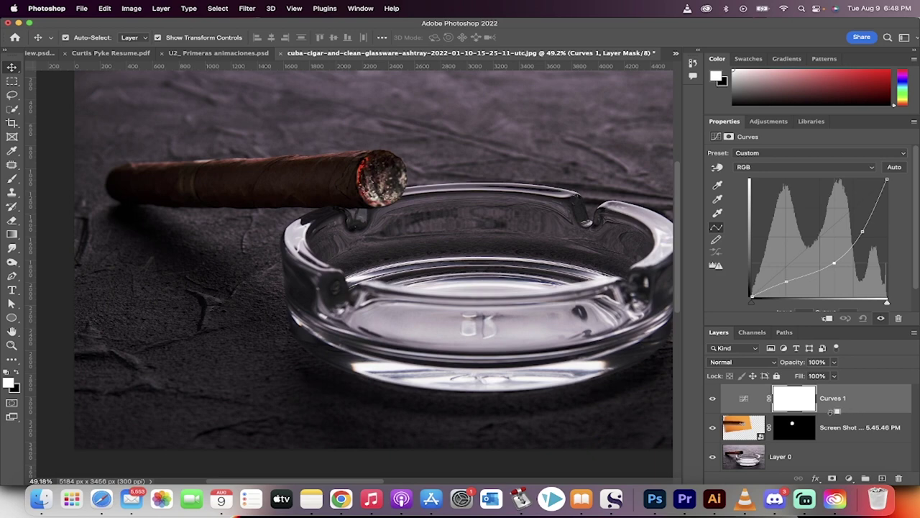
Step: Clip Curves 1 to the ember layer, compare it on and off, and slightly reshape the curve
alt+click(834, 410)
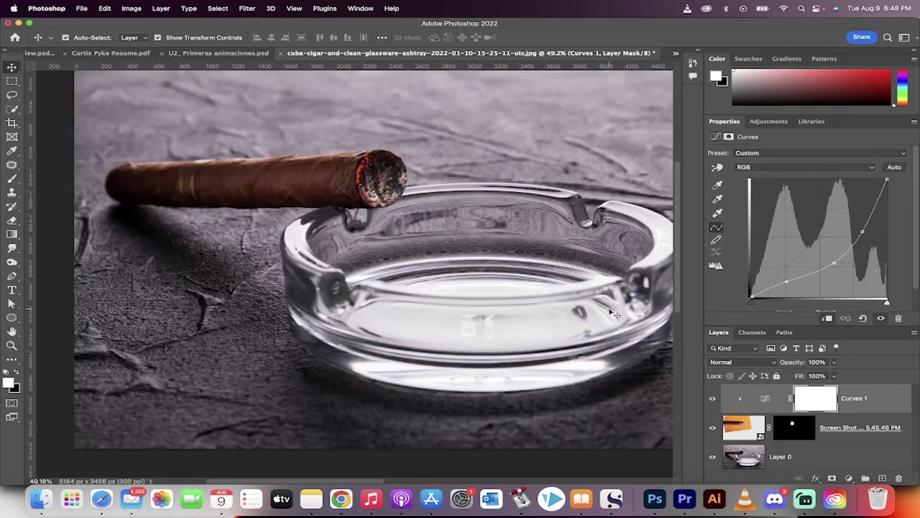
click(712, 399)
click(713, 399)
scroll(384, 220, up, 2)
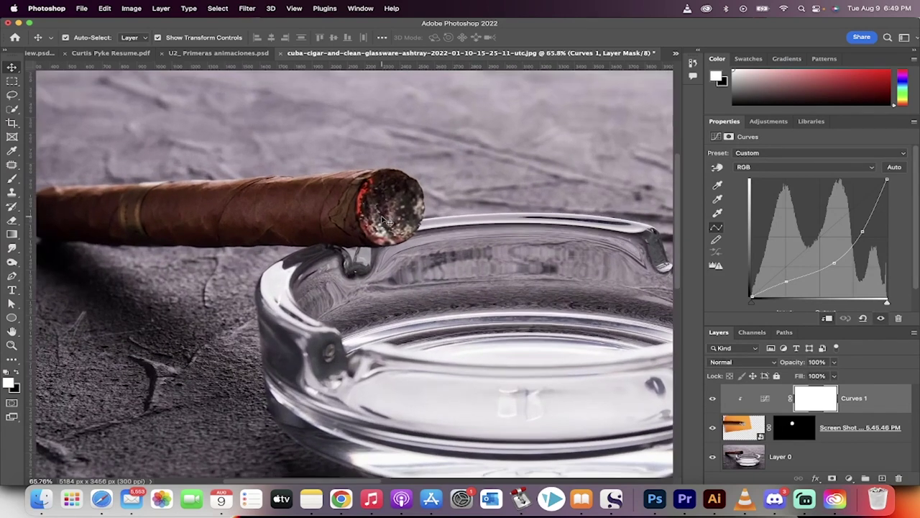
scroll(384, 220, down, 2)
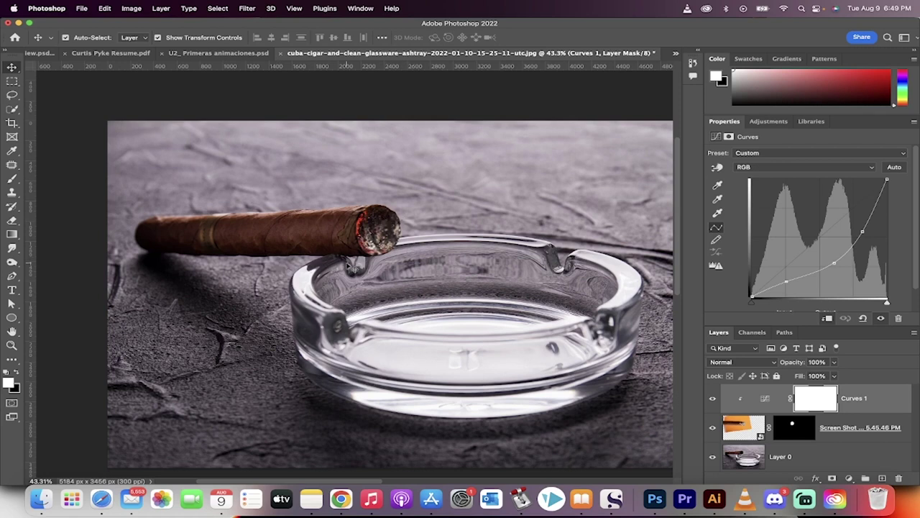
click(382, 229)
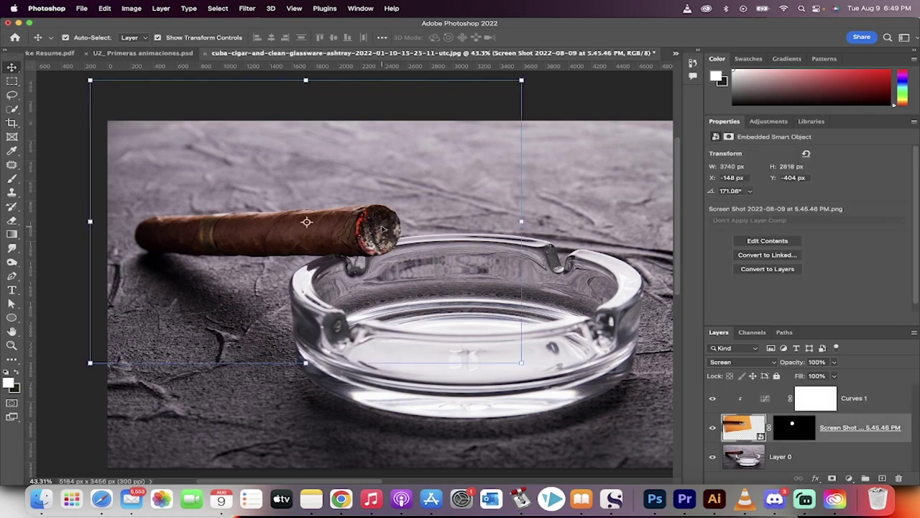
click(762, 408)
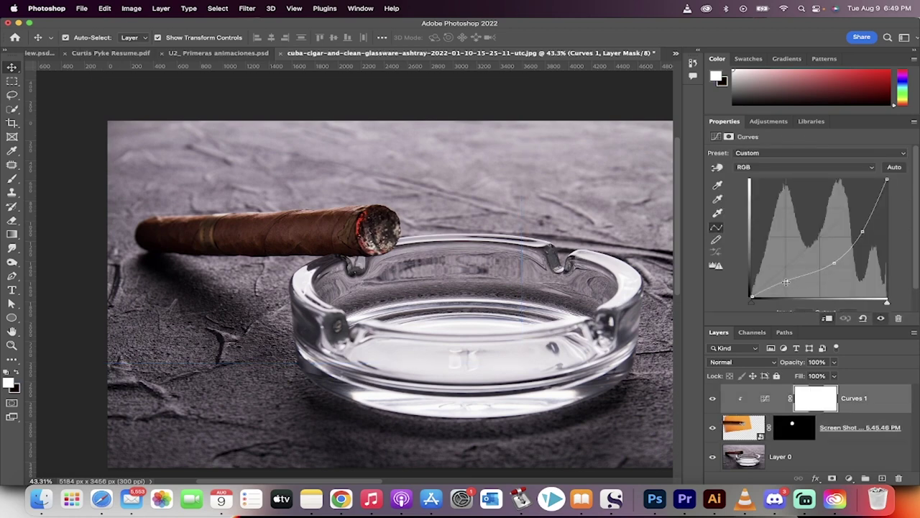
drag(835, 262, 833, 257)
Step: Drag cigarsmoke.png from the Pictures folder onto the cigar document
click(41, 498)
click(521, 305)
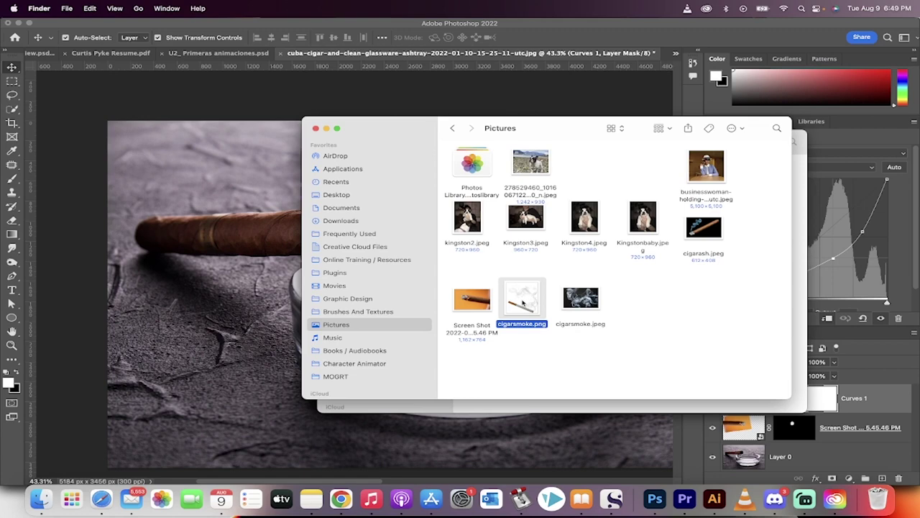
drag(521, 305, 372, 226)
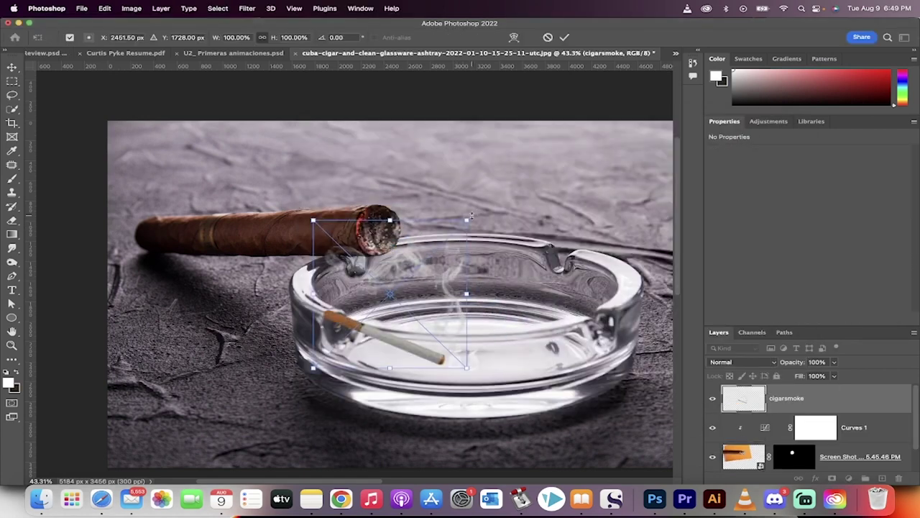
Step: Scale up the smoke image, rotate it to about -64° and shift it up-right over the cigar
drag(467, 219, 589, 104)
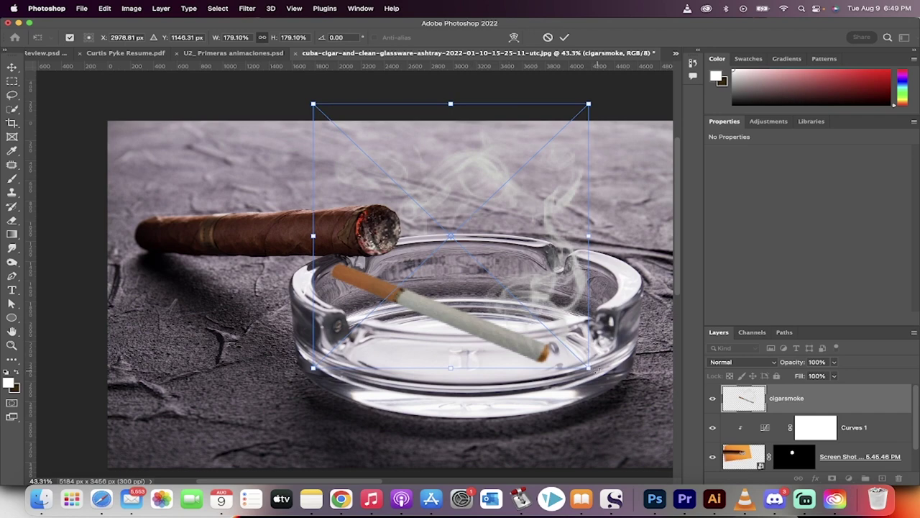
drag(598, 370, 608, 202)
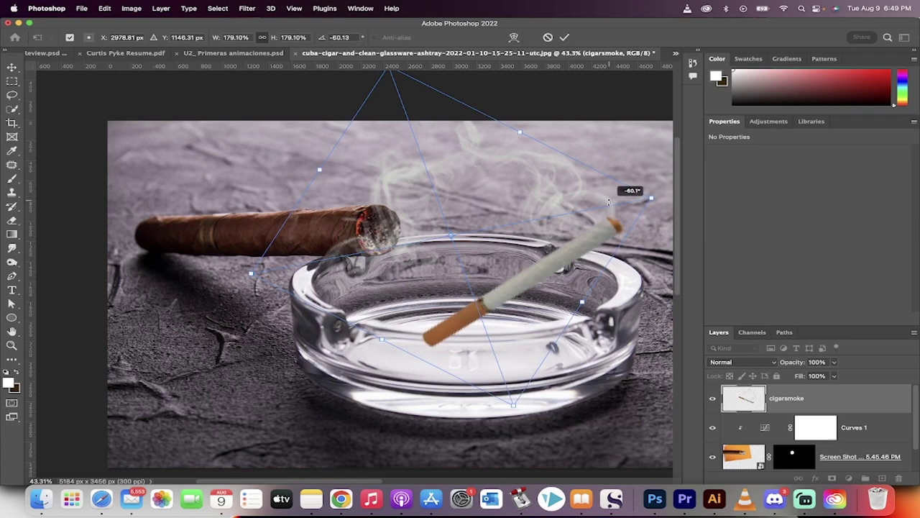
drag(608, 202, 608, 192)
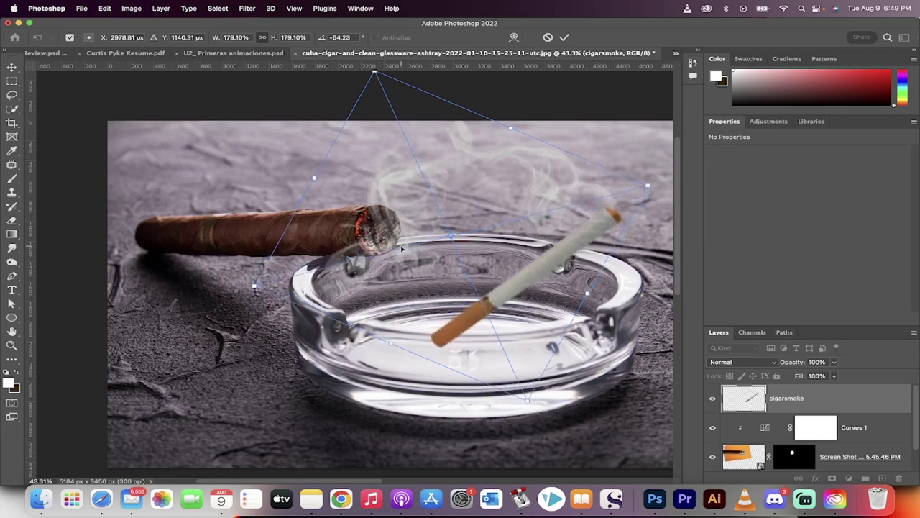
drag(402, 249, 449, 195)
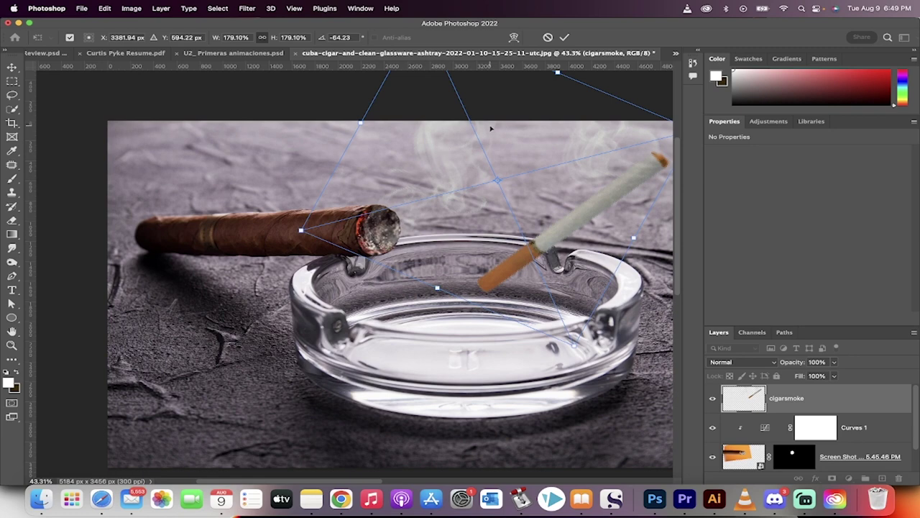
key(Return)
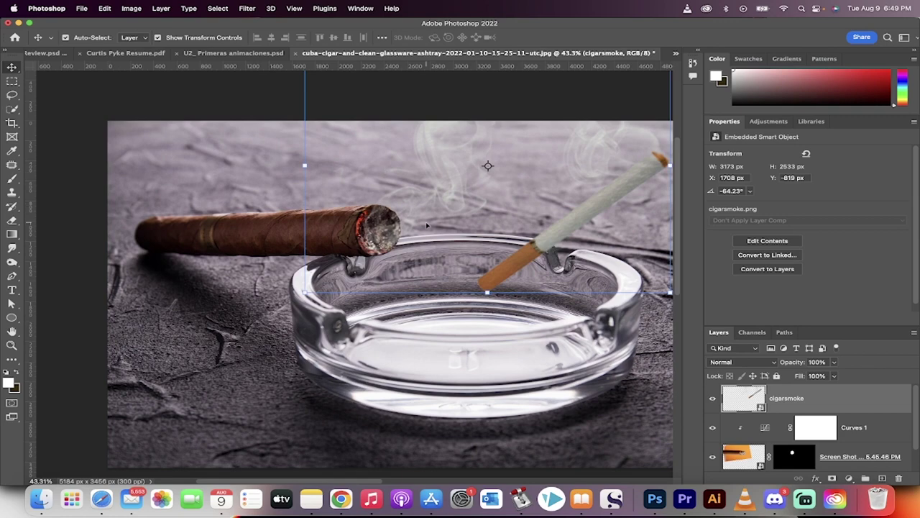
scroll(491, 219, right, 5)
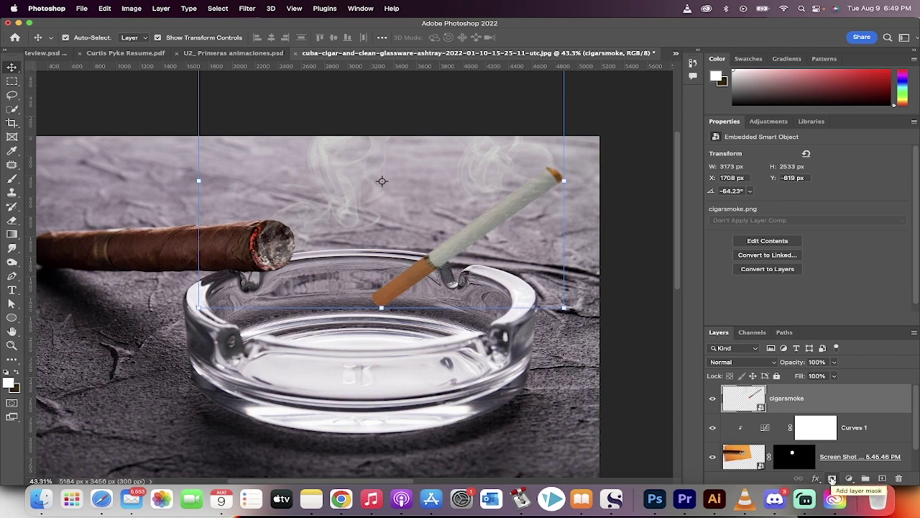
Step: Add a layer mask to the cigarsmoke layer and ready a black 200 px brush
click(832, 479)
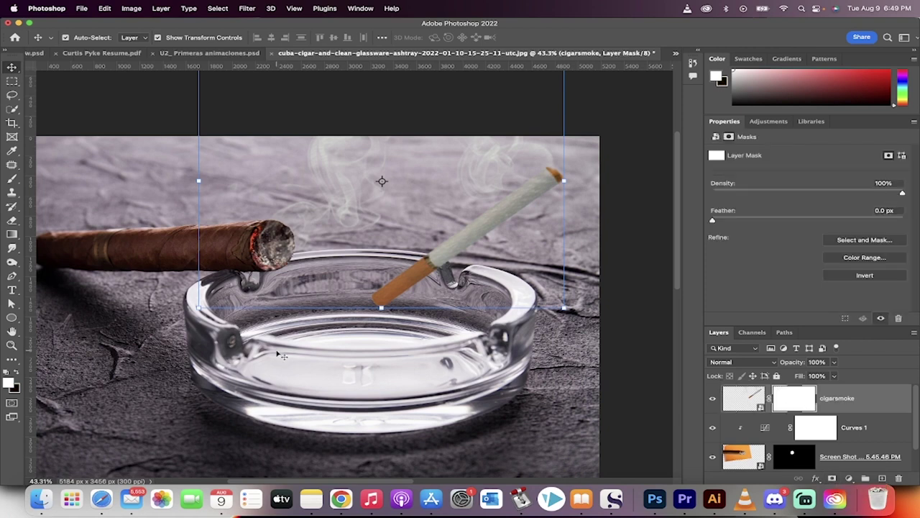
click(12, 179)
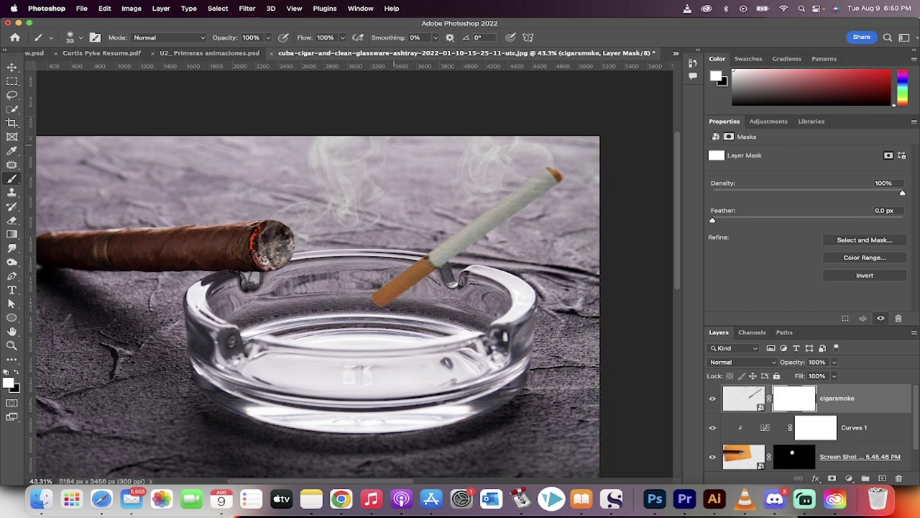
key(bracketright)
key(bracketright)
key(bracketright)
click(16, 373)
Step: Paint out the cigarette body, its orange tip and leftover traces, then reselect the smoke image
mouse_move(392, 288)
mouse_down()
mouse_move(503, 173)
mouse_move(482, 226)
mouse_move(474, 165)
mouse_move(438, 173)
mouse_up()
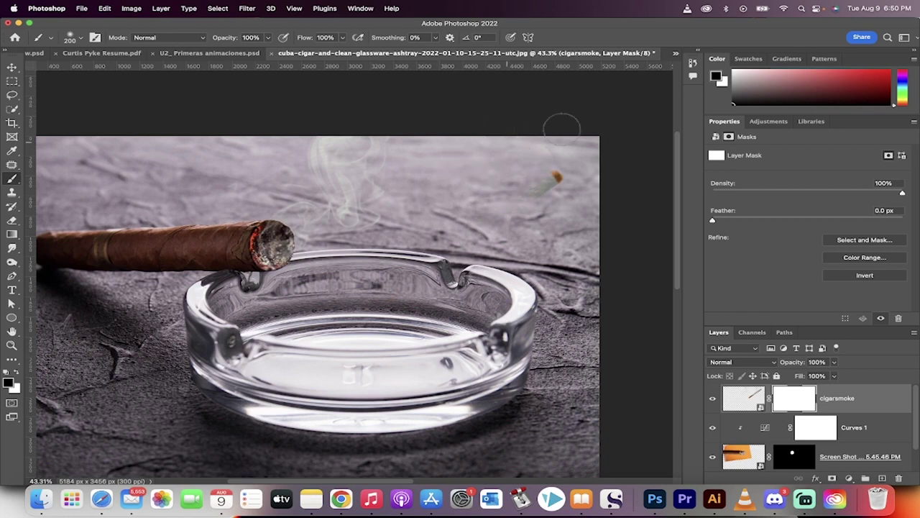
drag(559, 127, 616, 165)
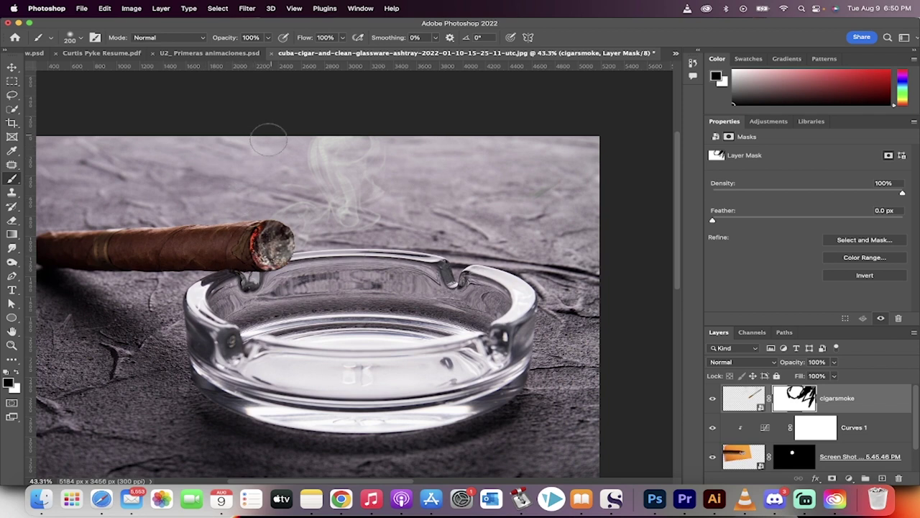
drag(241, 150, 285, 155)
scroll(324, 187, up, 2)
scroll(355, 219, up, 2)
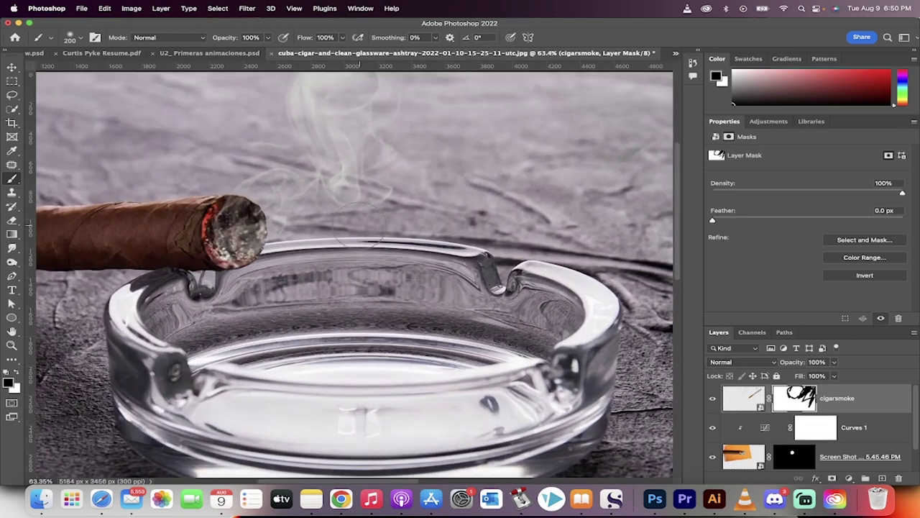
scroll(360, 215, left, 3)
scroll(360, 216, up, 2)
scroll(360, 217, left, 3)
scroll(359, 218, left, 2)
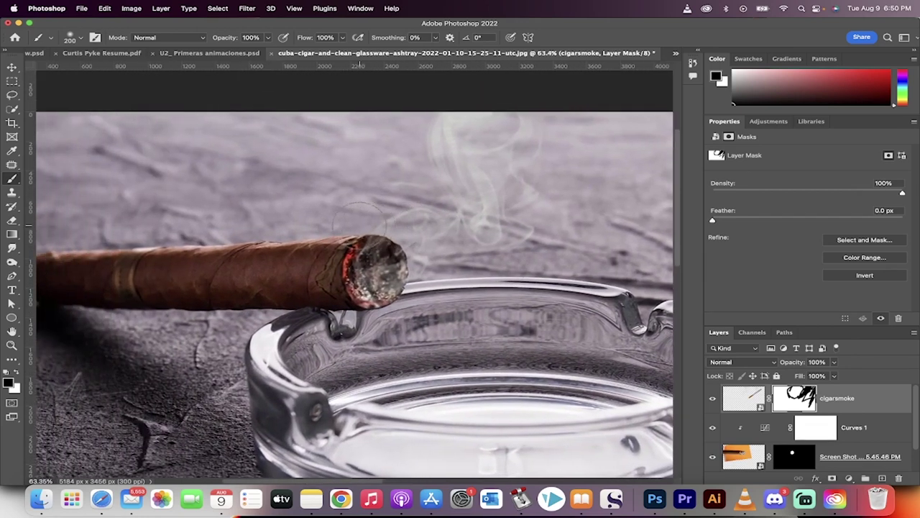
click(856, 394)
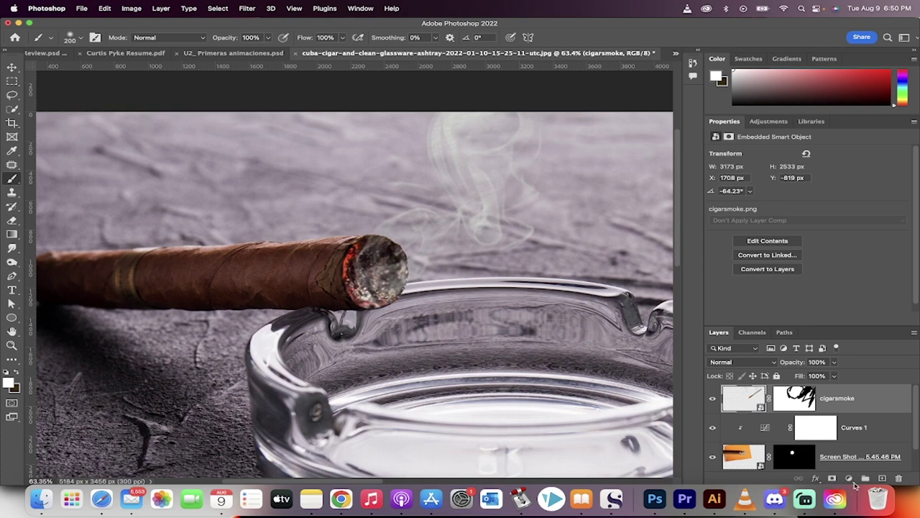
Step: Add a Levels adjustment layer clipped to the cigarsmoke layer
click(850, 480)
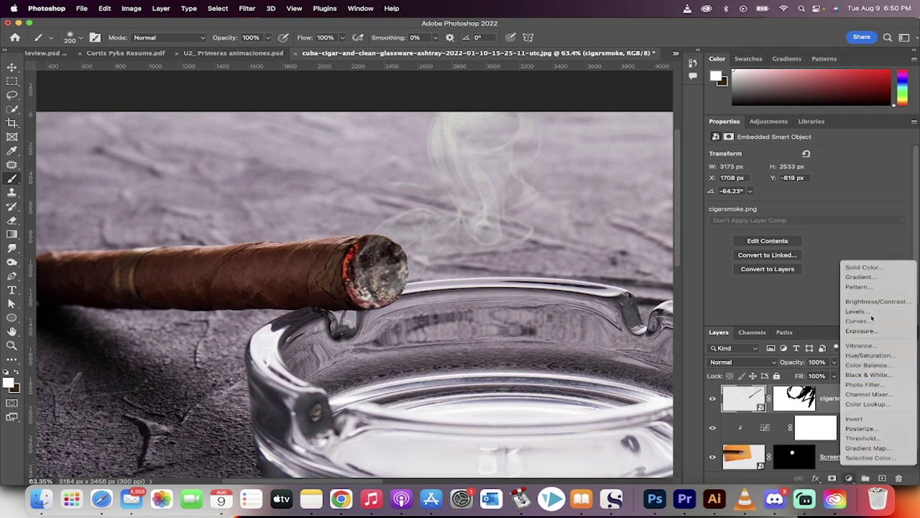
click(866, 311)
scroll(554, 291, down, 2)
scroll(553, 291, right, 2)
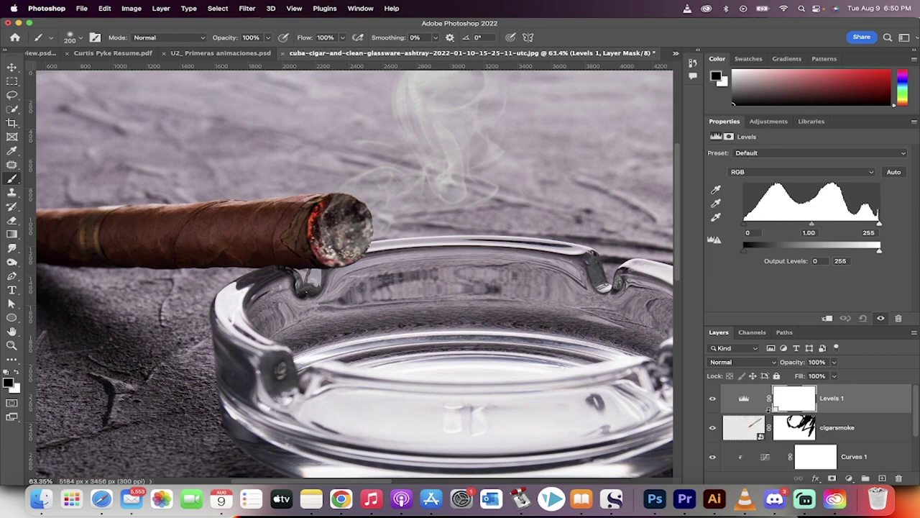
drag(769, 410, 845, 411)
alt+click(845, 411)
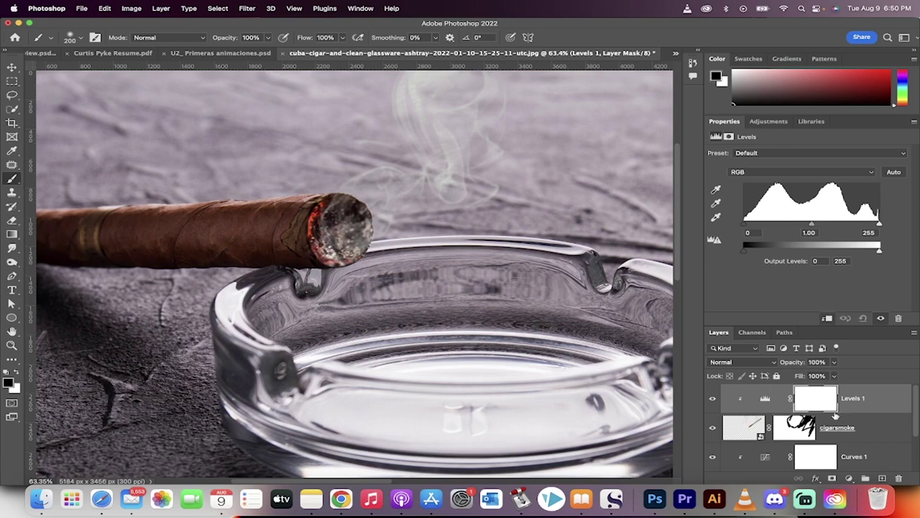
Step: Set the Levels input values to about 35, 0.67 and 214 to crisp up the smoke
click(822, 409)
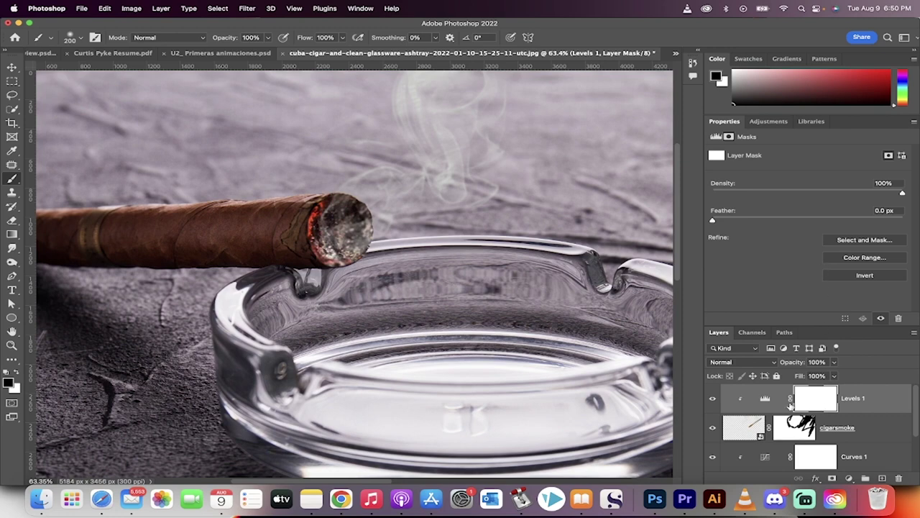
click(763, 402)
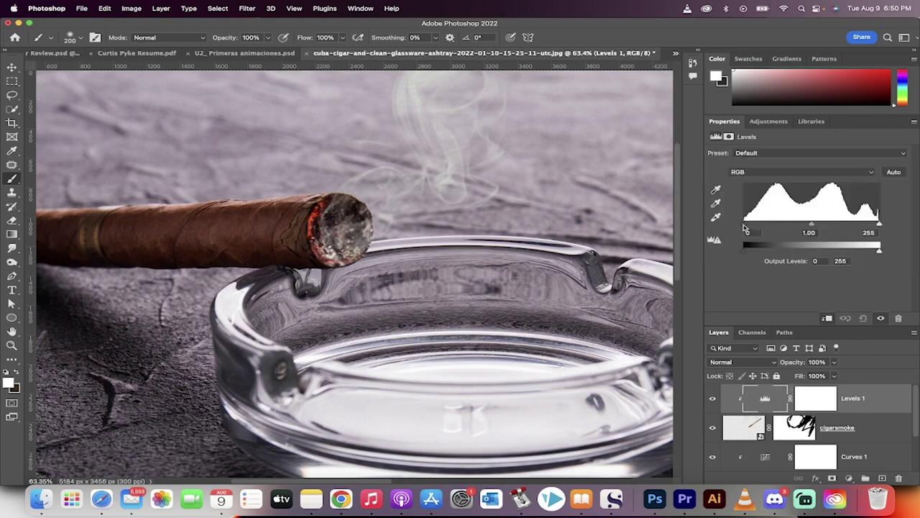
drag(746, 229, 759, 227)
drag(878, 227, 858, 227)
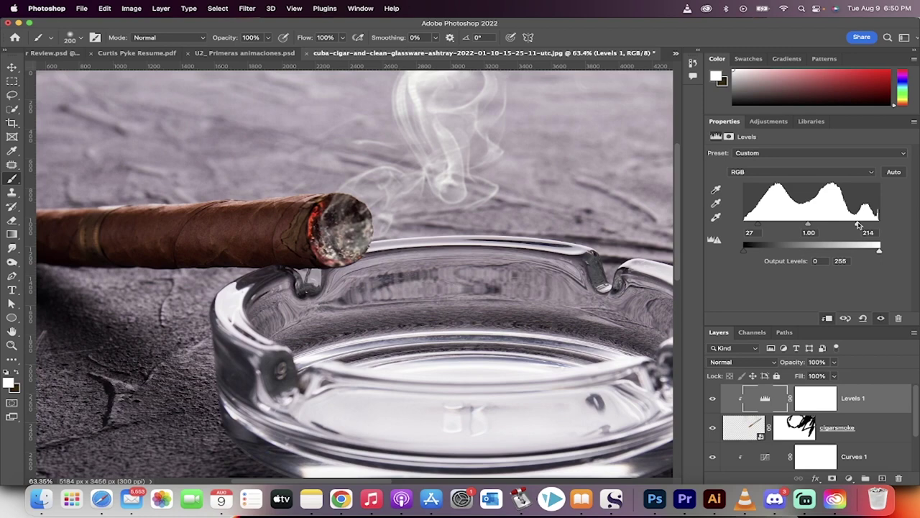
drag(809, 226, 823, 232)
drag(759, 228, 764, 228)
scroll(480, 220, down, 3)
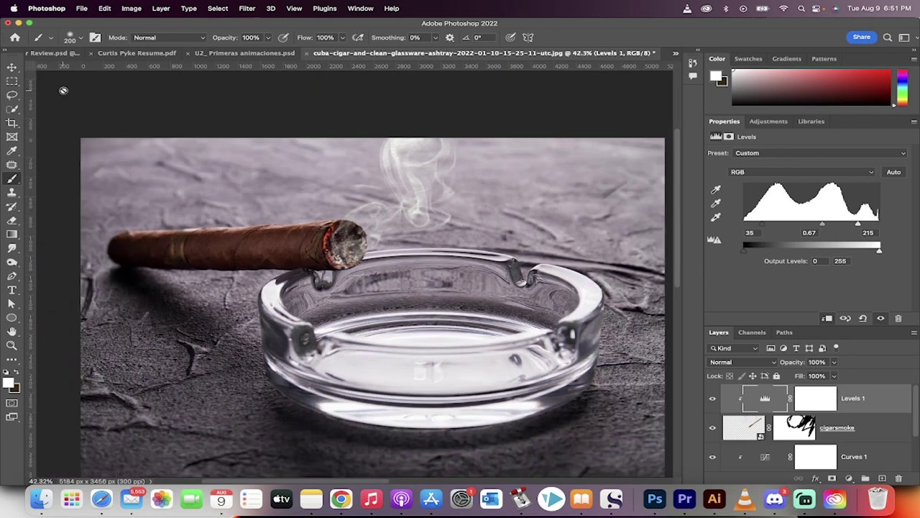
Step: Select the glowing ember layer and toggle the Levels adjustment to compare the smoke
click(12, 69)
click(234, 100)
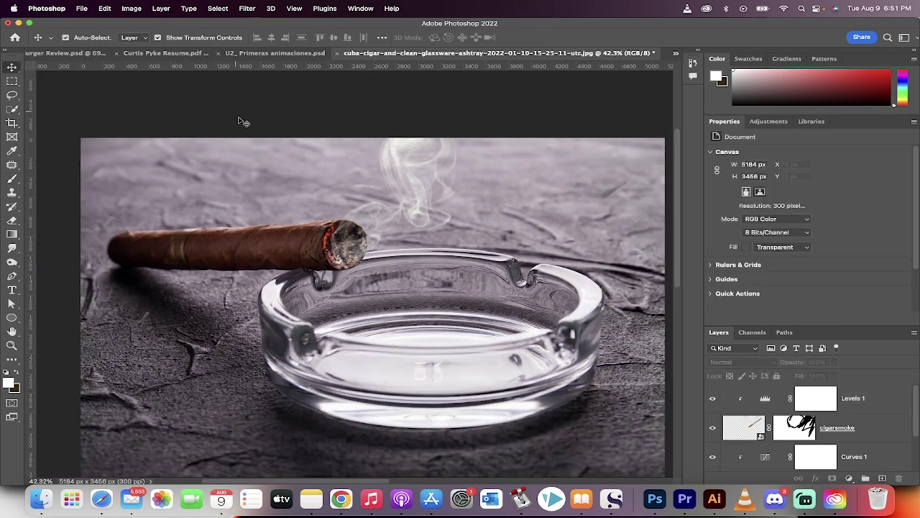
scroll(352, 251, up, 2)
click(345, 224)
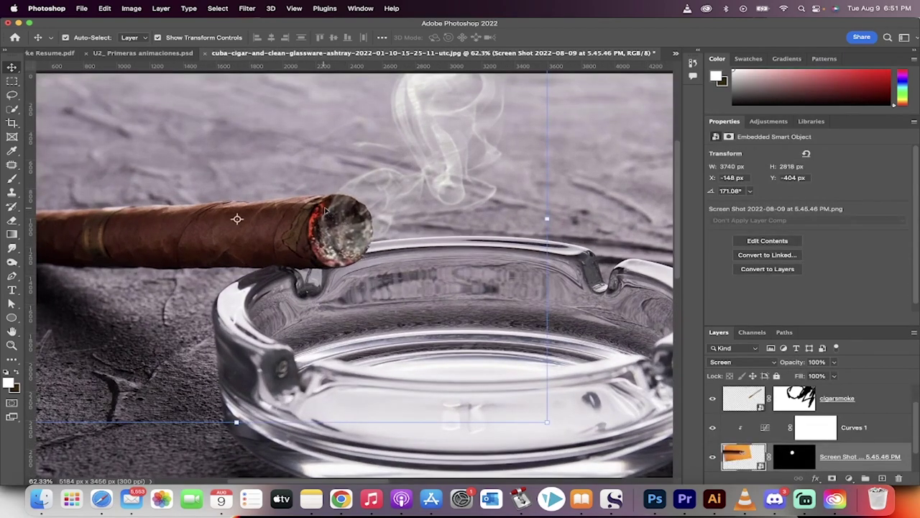
scroll(810, 416, up, 1)
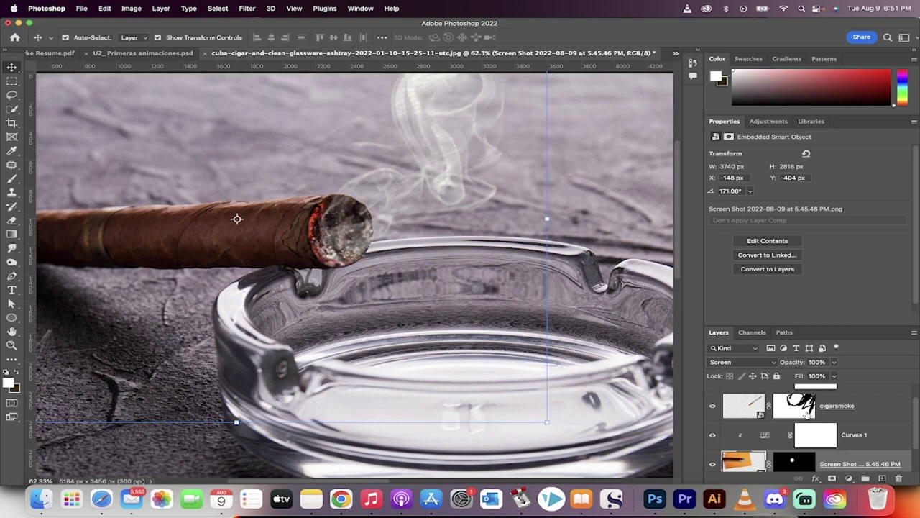
scroll(800, 409, up, 3)
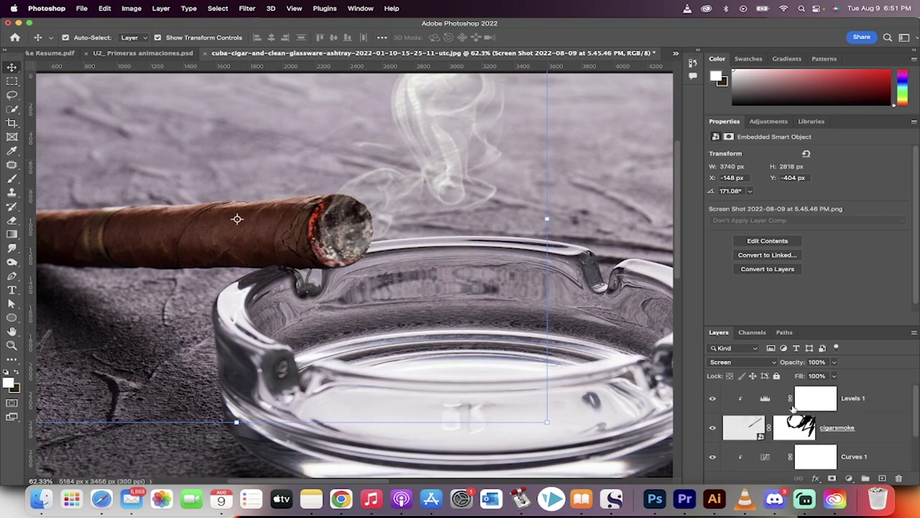
click(713, 398)
scroll(351, 230, up, 3)
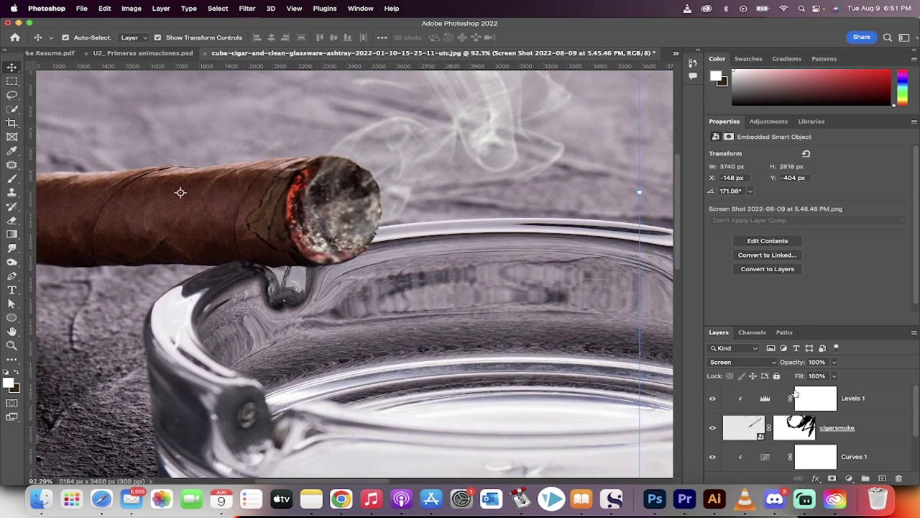
Step: Paint black on the smoke layer mask over the cigar tip to reveal the ember
click(797, 428)
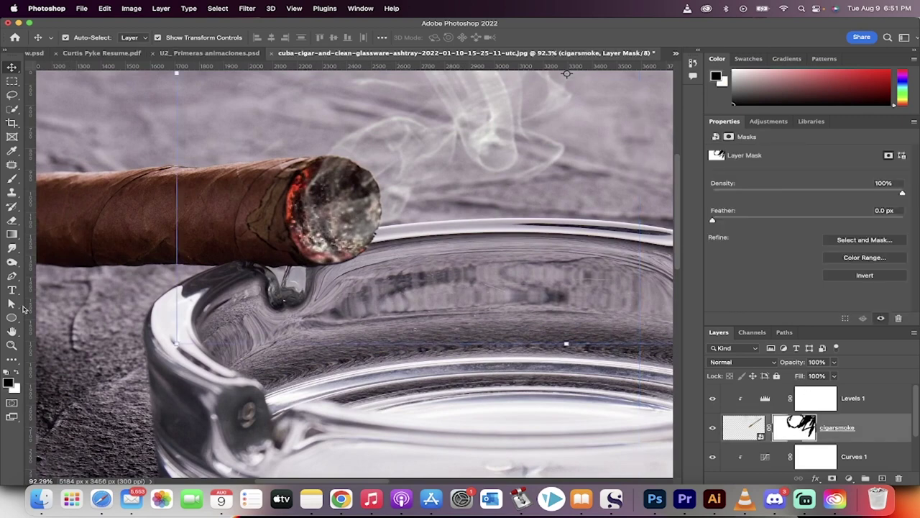
click(12, 180)
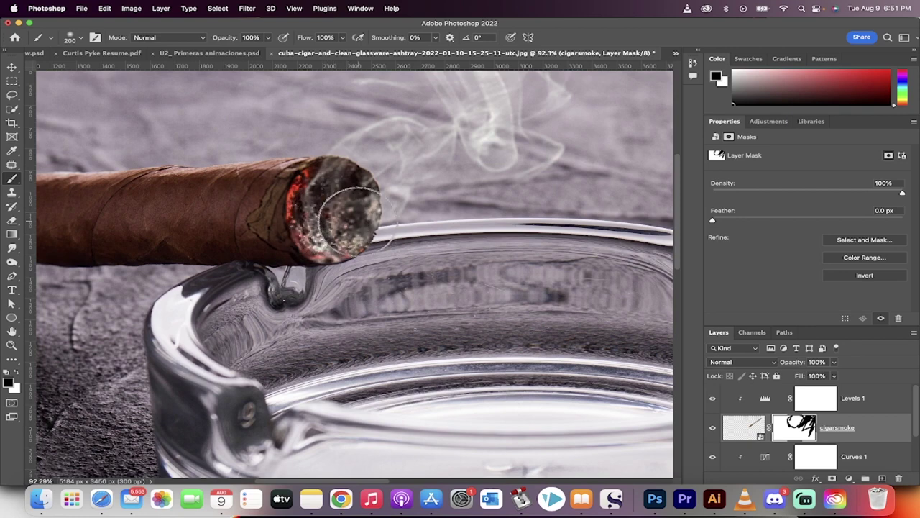
drag(332, 228, 319, 230)
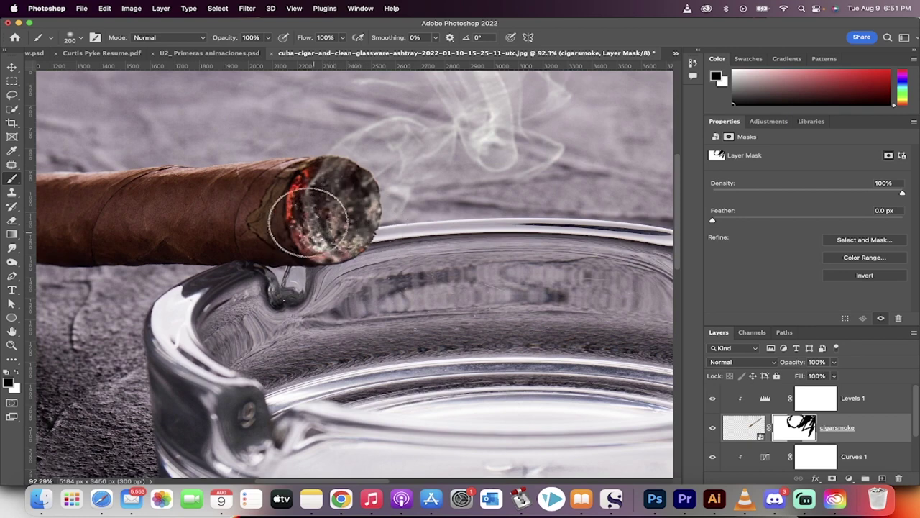
alt+scroll(327, 230, down, 1)
alt+scroll(420, 138, down, 2)
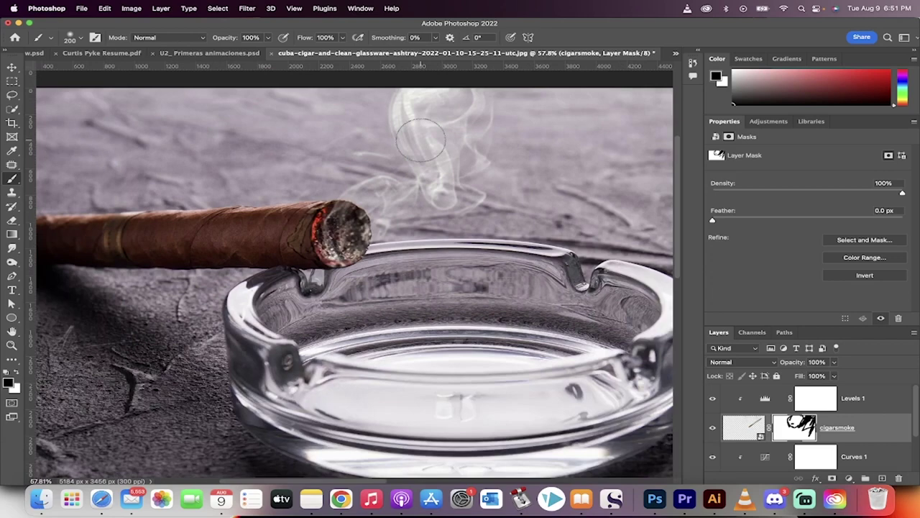
alt+scroll(345, 216, down, 1)
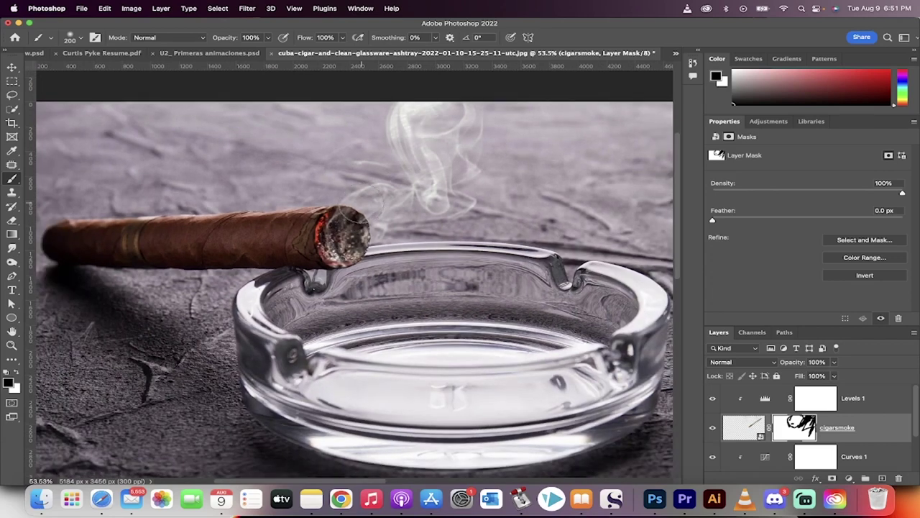